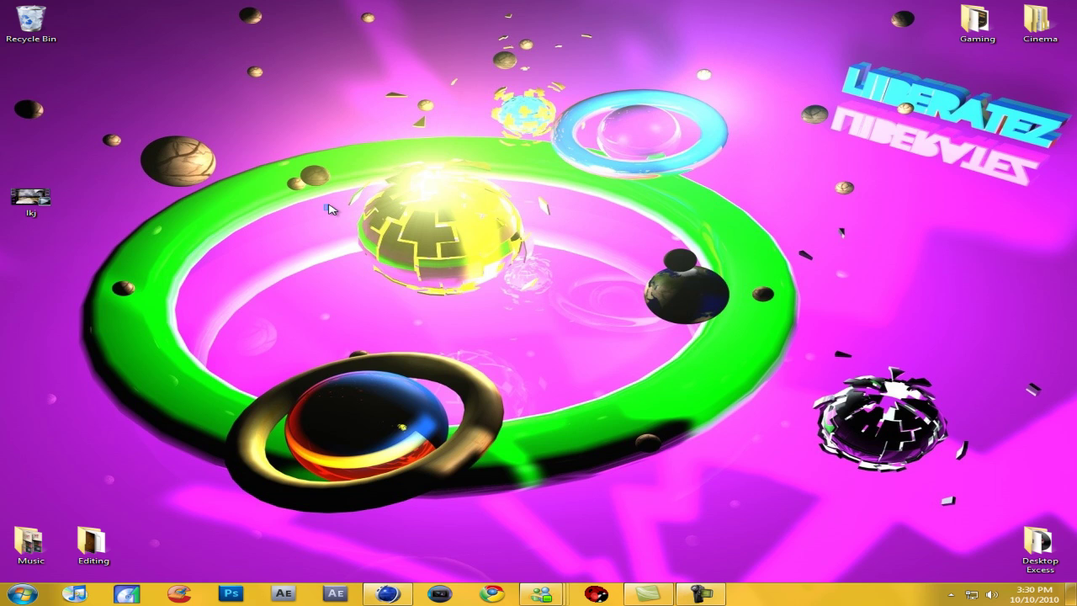
drag(325, 210, 748, 80)
right_drag(747, 76, 740, 67)
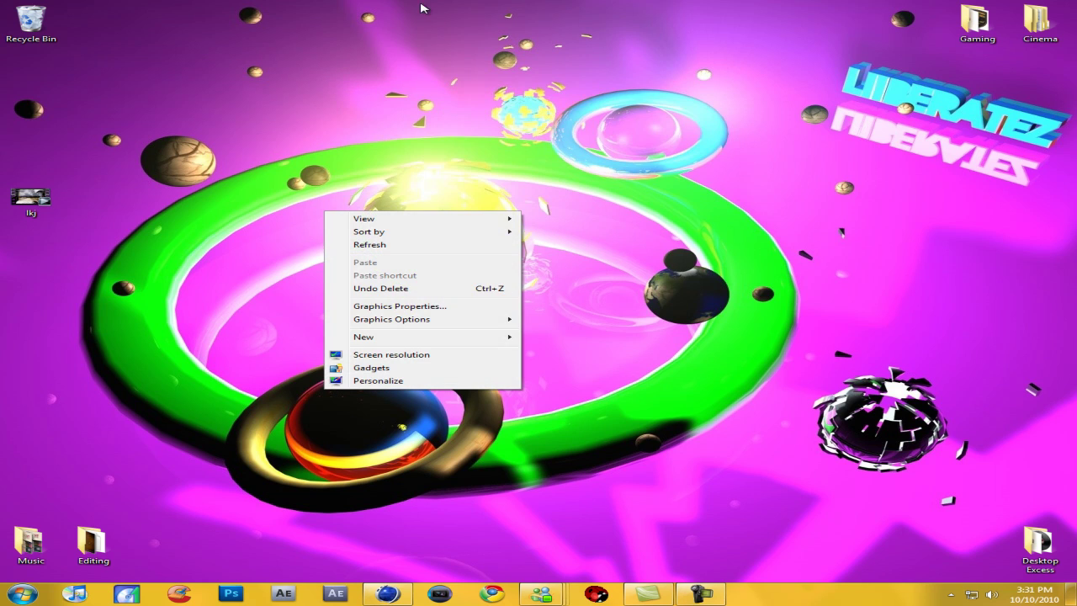
click(462, 111)
drag(462, 111, 434, 289)
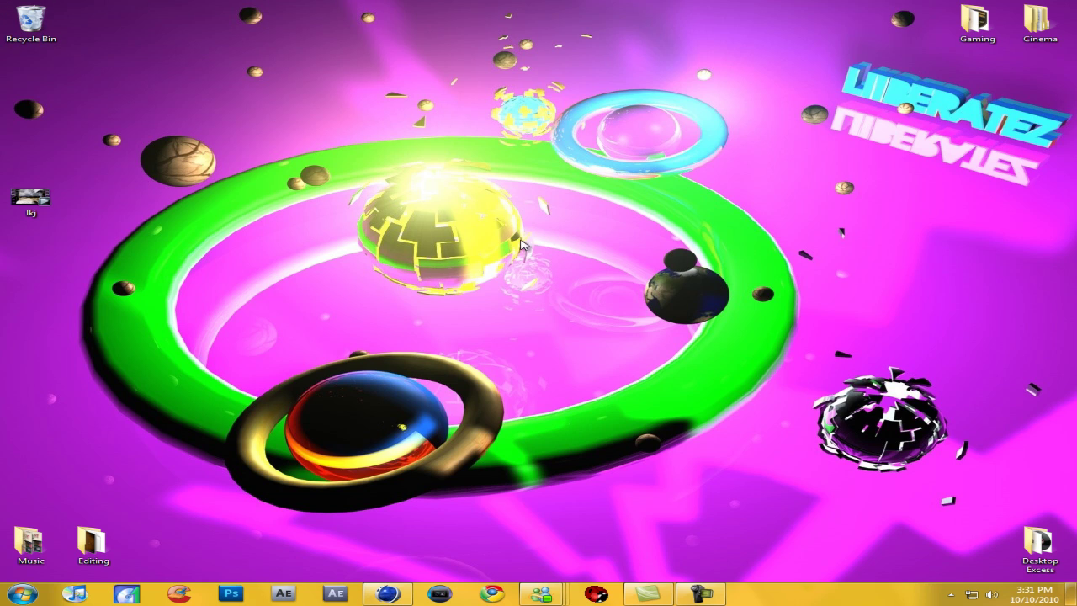
mouse_move(320, 134)
mouse_down()
mouse_move(619, 355)
mouse_move(266, 149)
mouse_move(308, 101)
mouse_move(320, 106)
mouse_move(328, 149)
mouse_up()
drag(96, 102, 268, 209)
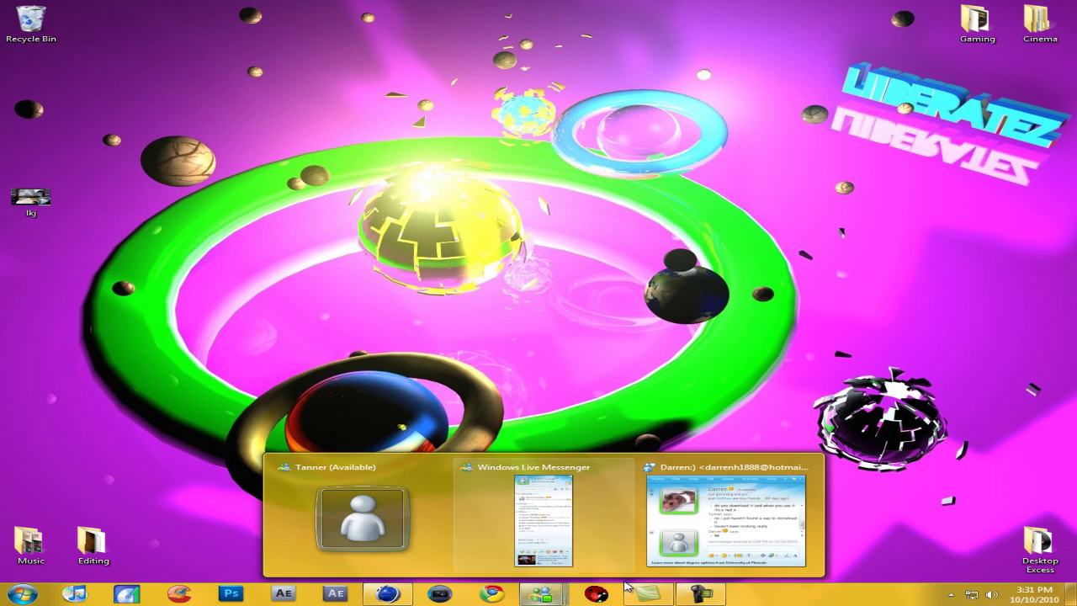
right_click(601, 597)
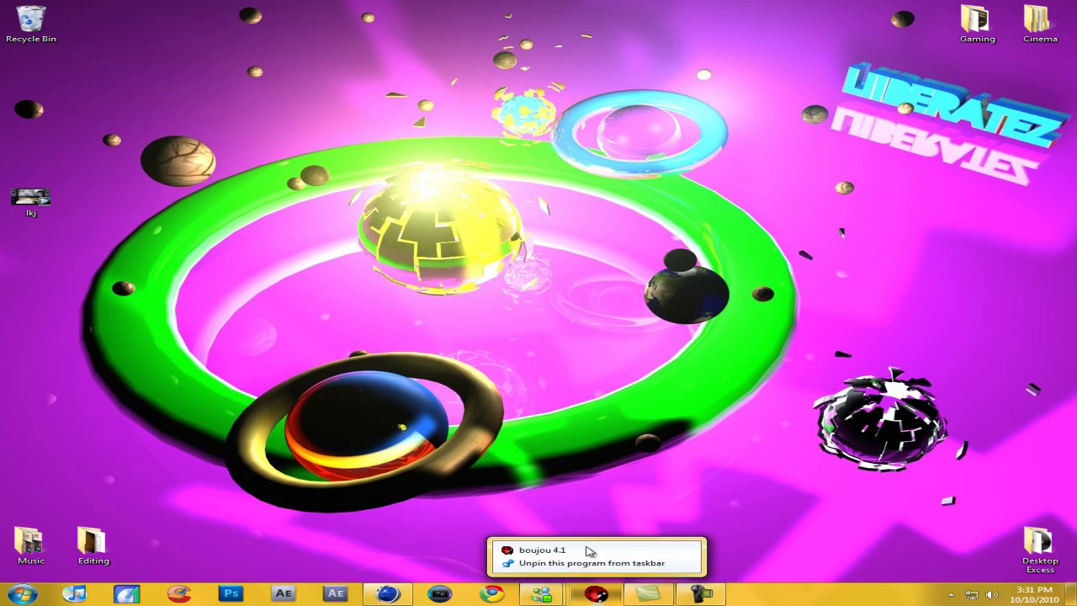
mouse_move(543, 367)
mouse_down()
mouse_move(669, 430)
mouse_move(678, 577)
mouse_up()
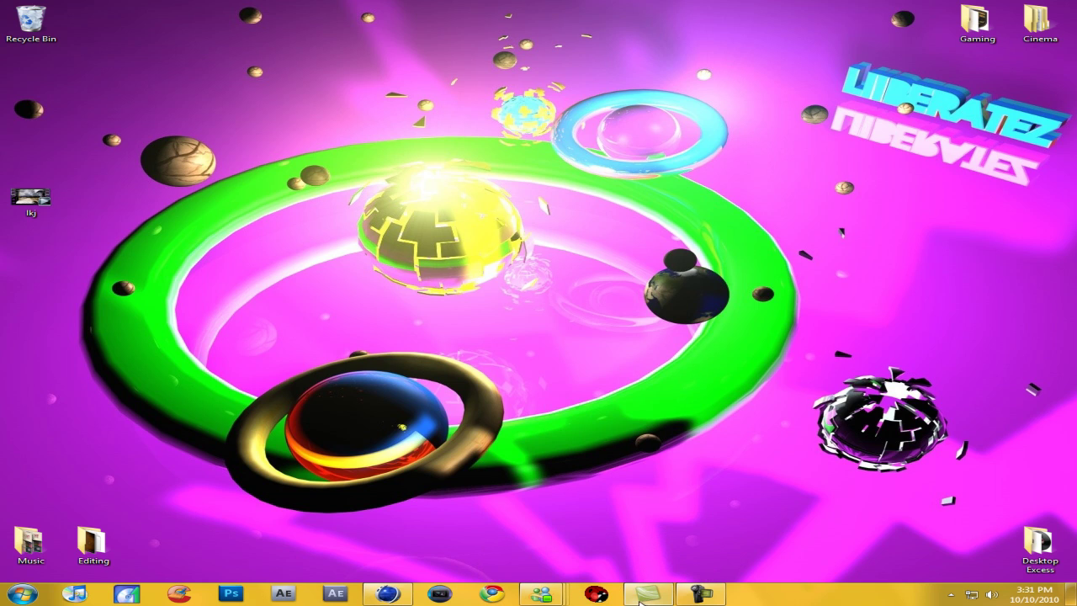
drag(582, 385, 553, 577)
drag(557, 506, 817, 475)
mouse_move(818, 296)
mouse_down()
mouse_move(781, 569)
mouse_move(1064, 579)
mouse_up()
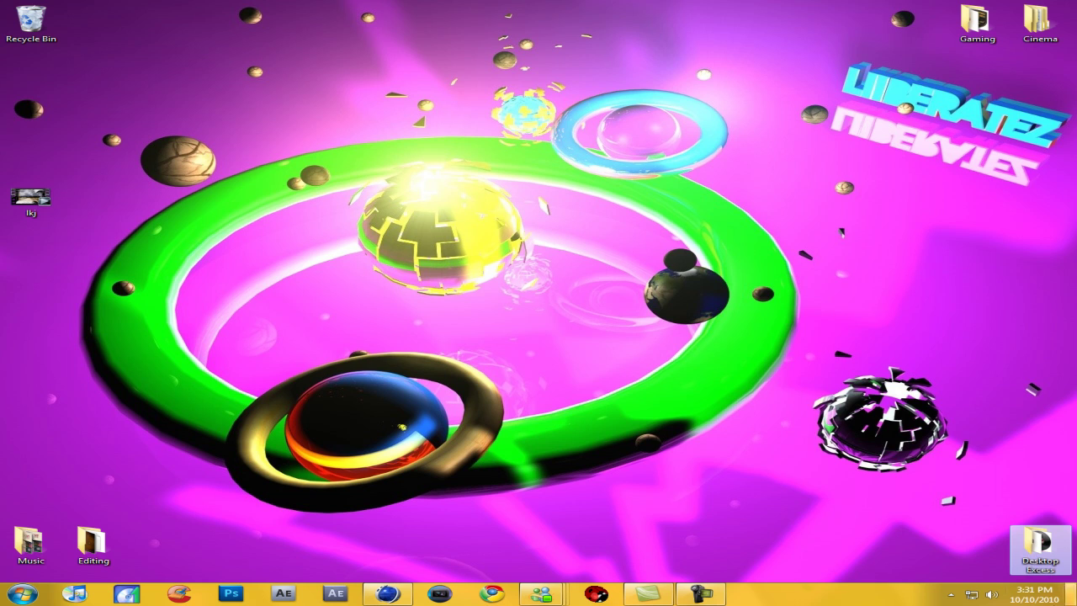
click(459, 142)
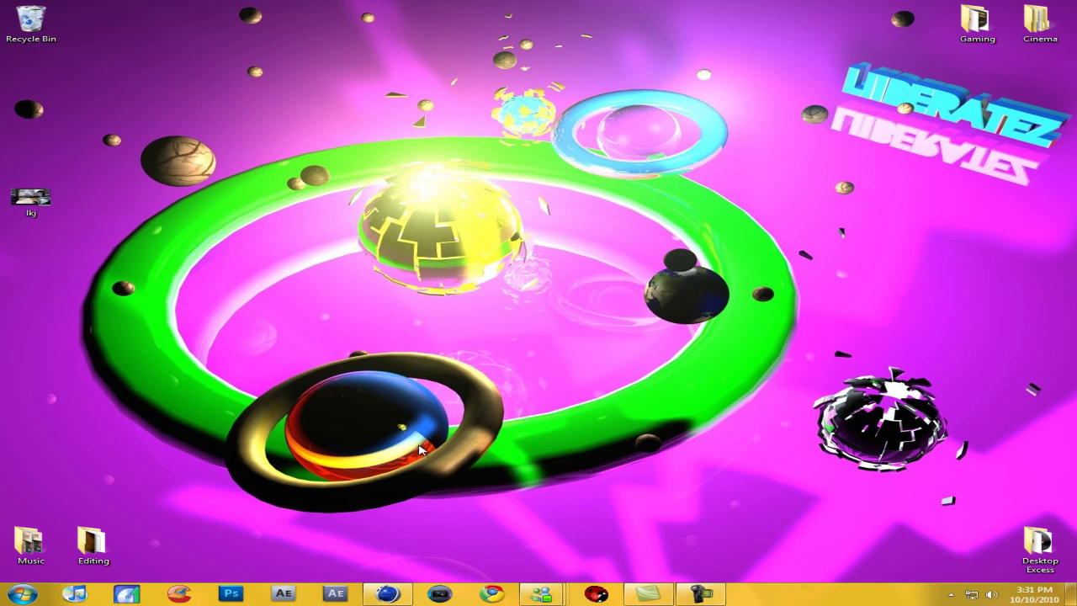
- Switch to CINEMA 4D, add a MoGraph Text Object and move it about 246 m along the X axis
click(406, 594)
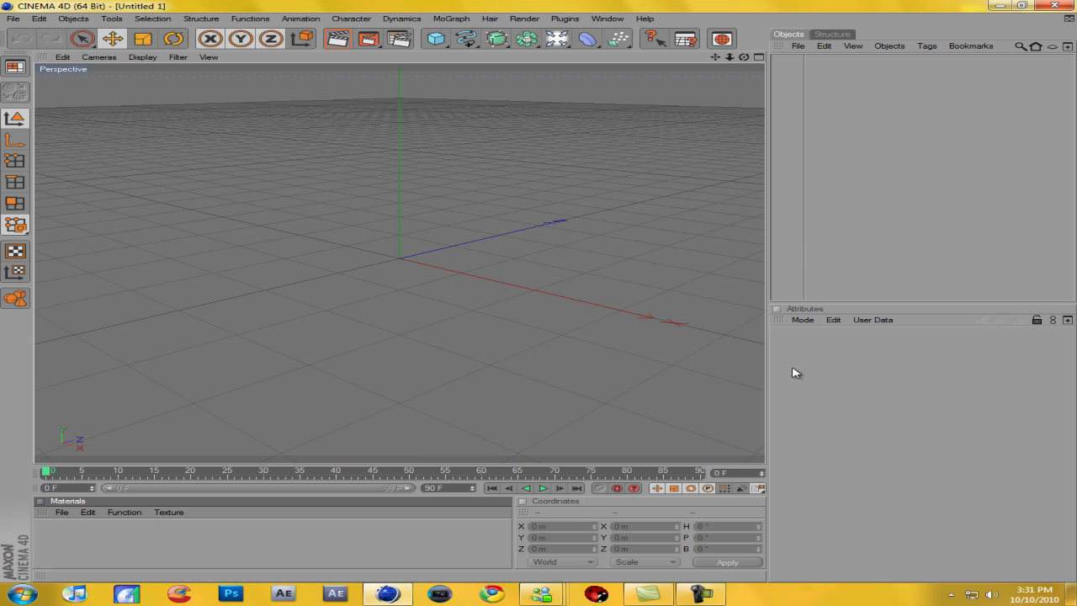
click(452, 19)
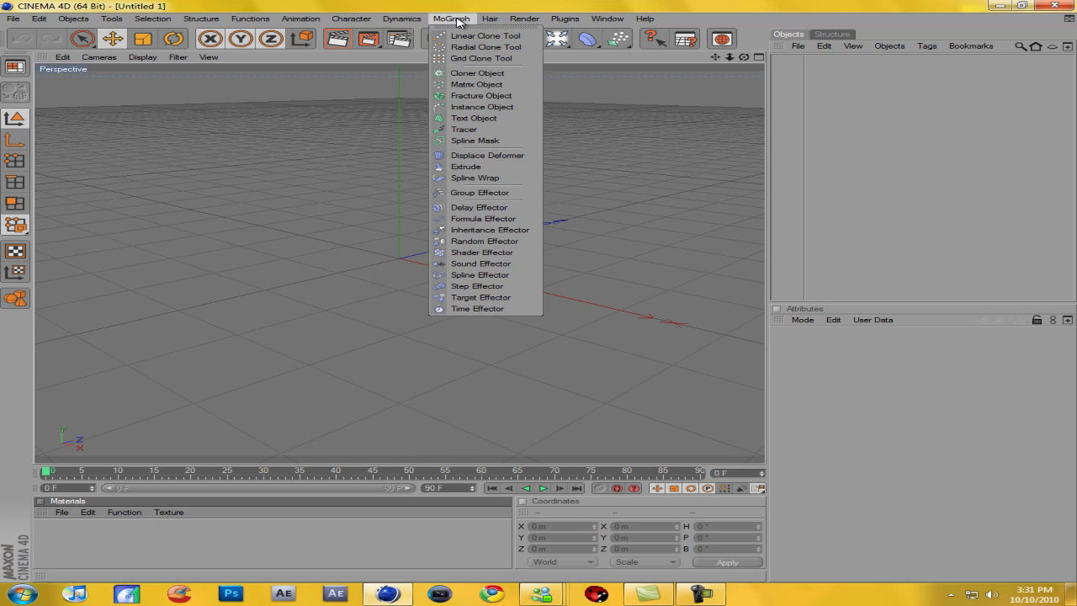
click(469, 17)
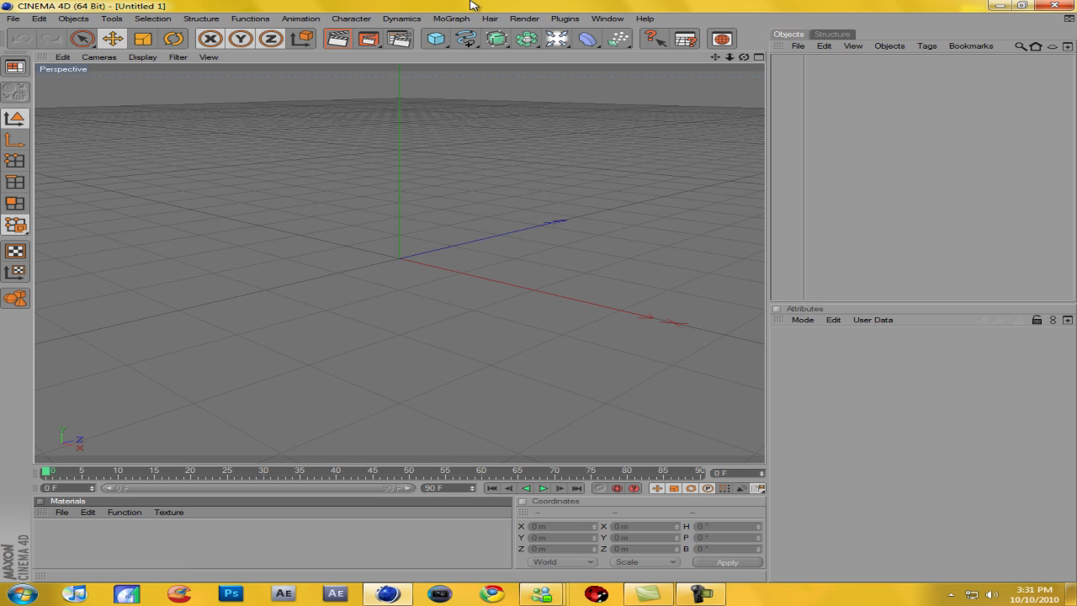
click(452, 20)
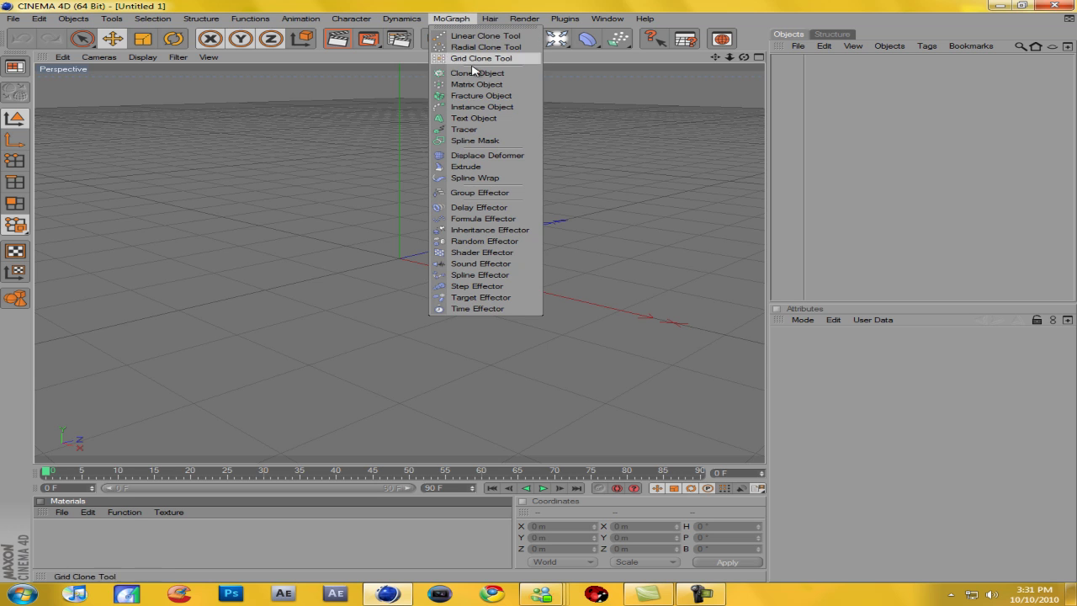
click(500, 120)
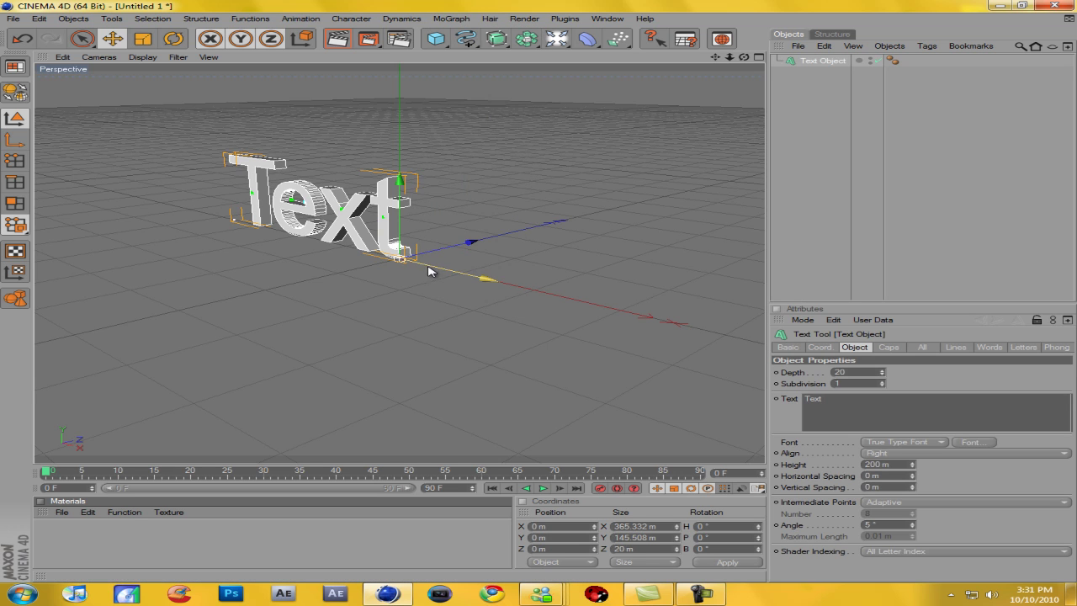
drag(430, 270, 457, 271)
- Change the MoGraph text to "RAWR" and set its font to velocity
double_click(830, 404)
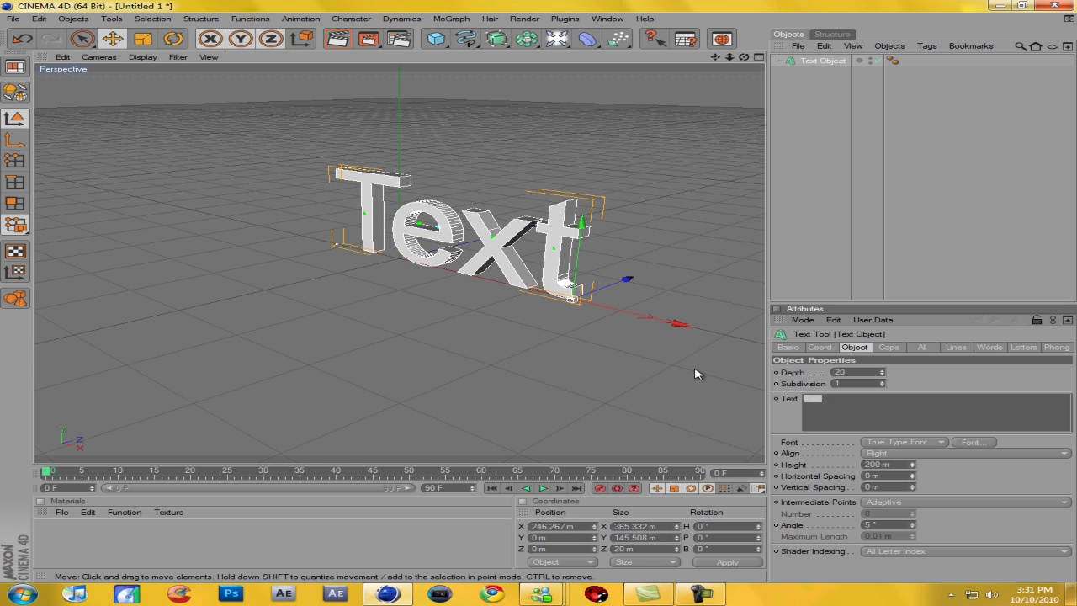
text(RAWR)
click(957, 444)
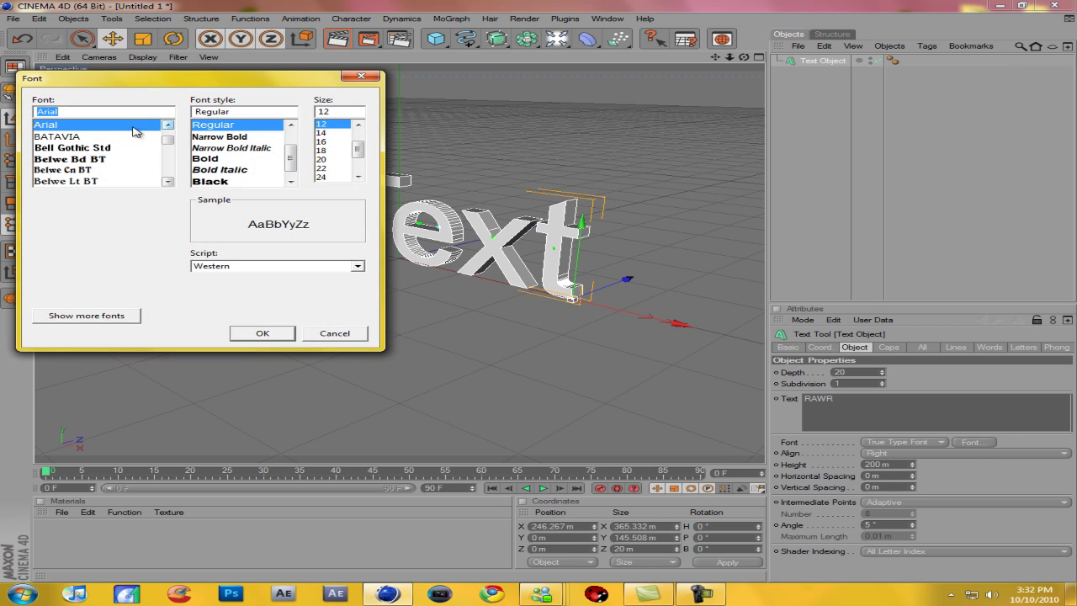
text(ve)
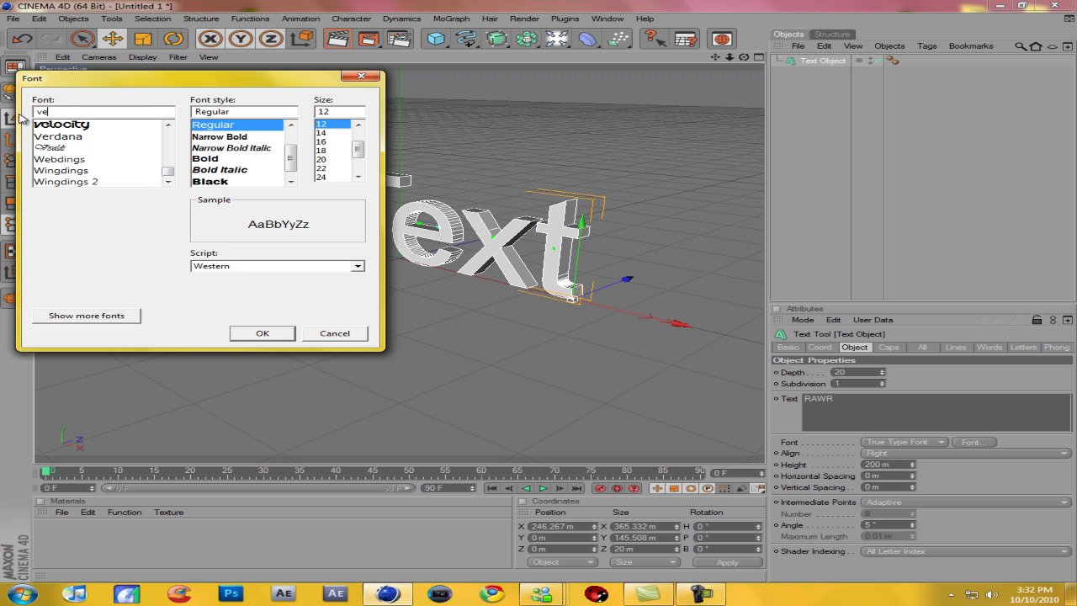
click(89, 125)
click(261, 334)
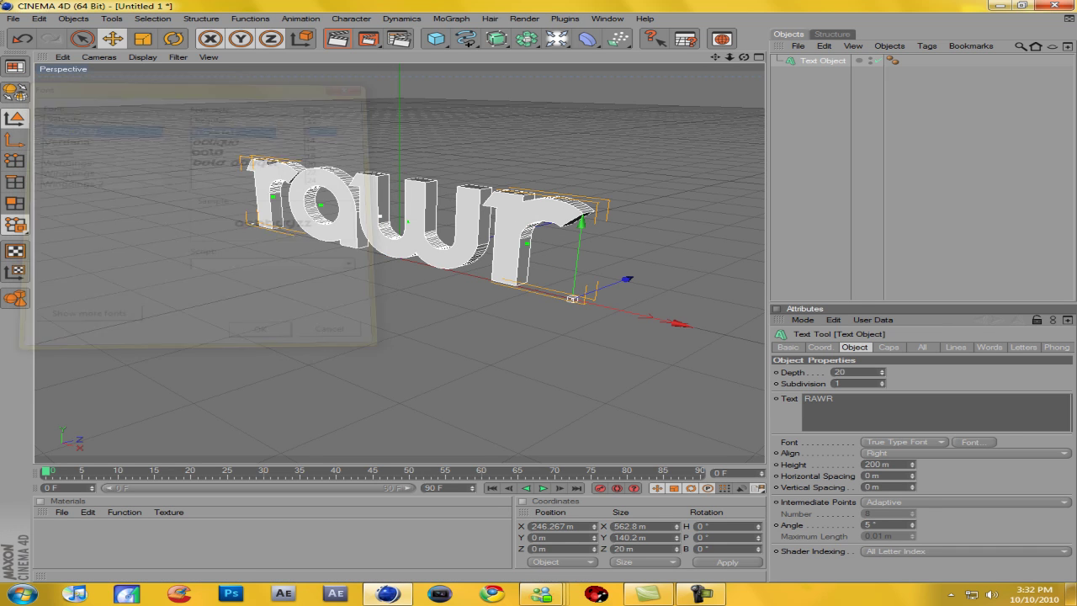
- Set the MoGraph text's depth to 100
drag(744, 56, 539, 302)
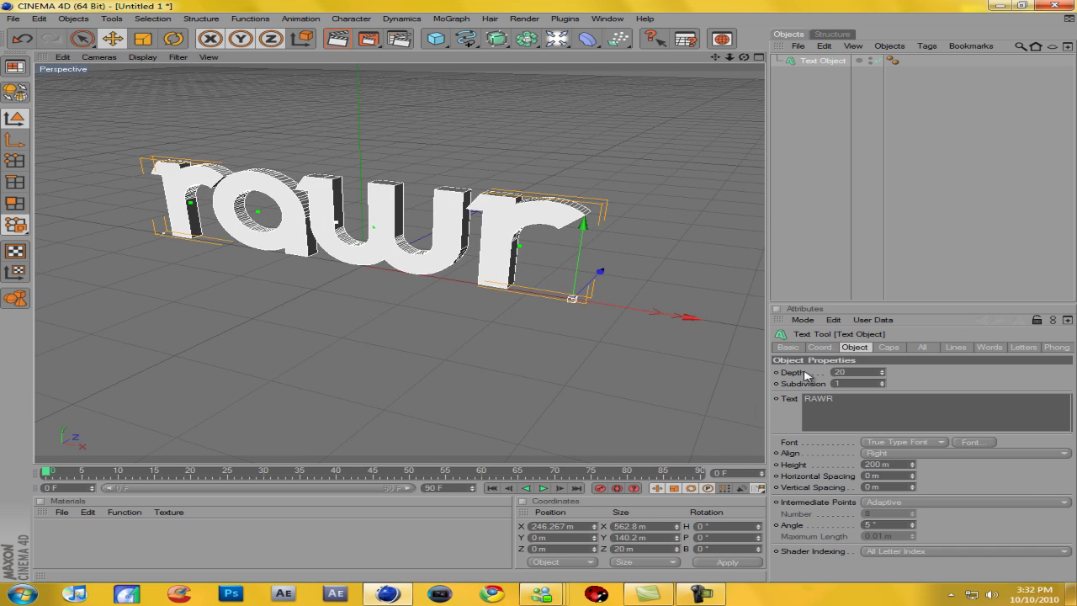
click(851, 373)
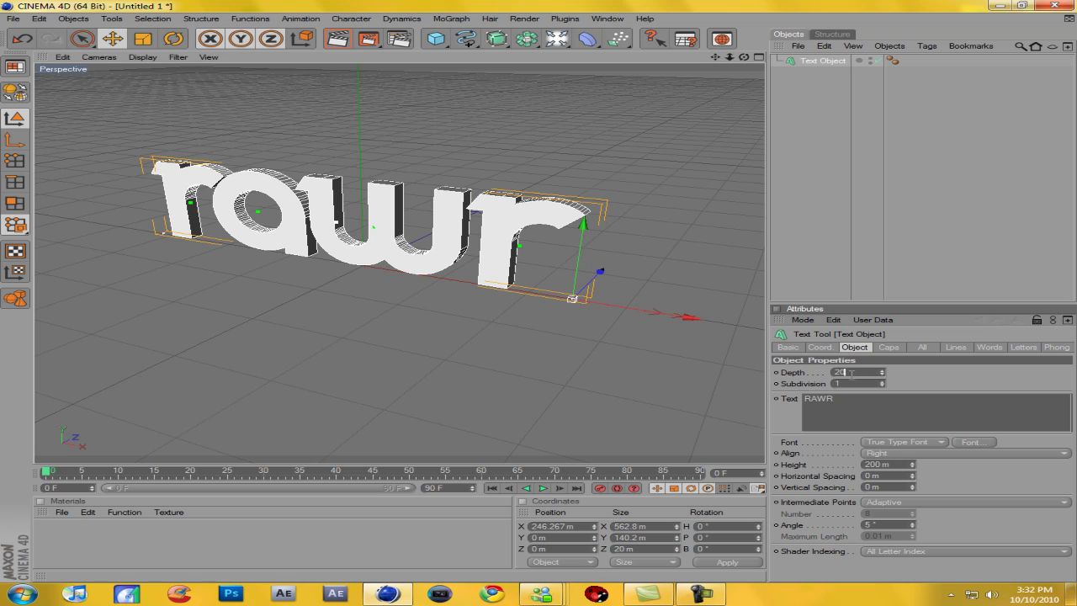
text(100)
key(Return)
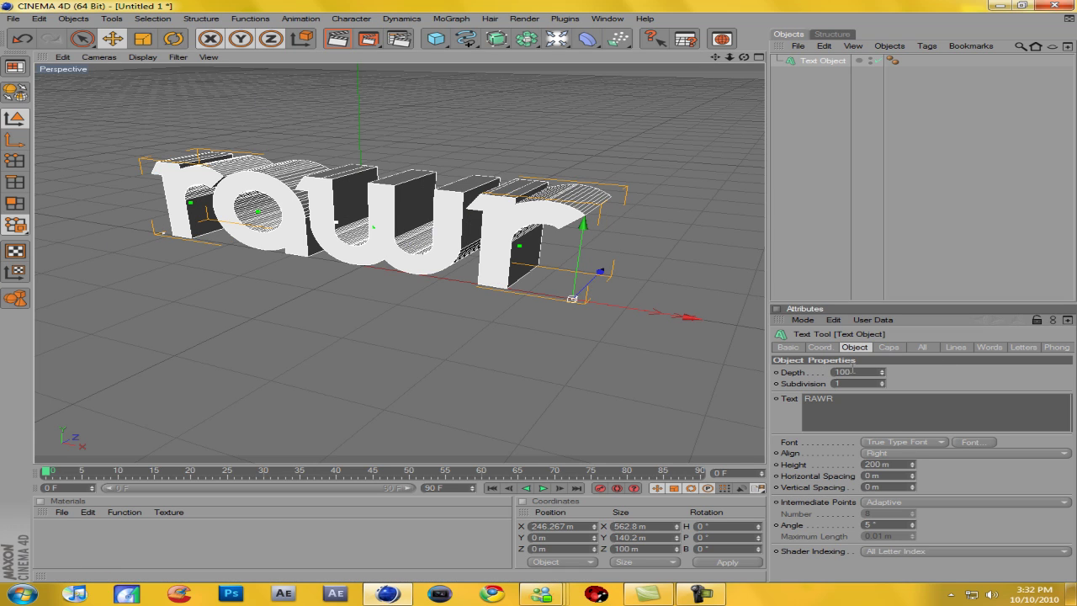
- Try a subdivision of 5 on the MoGraph text and set it back to 1
text(5)
key(Return)
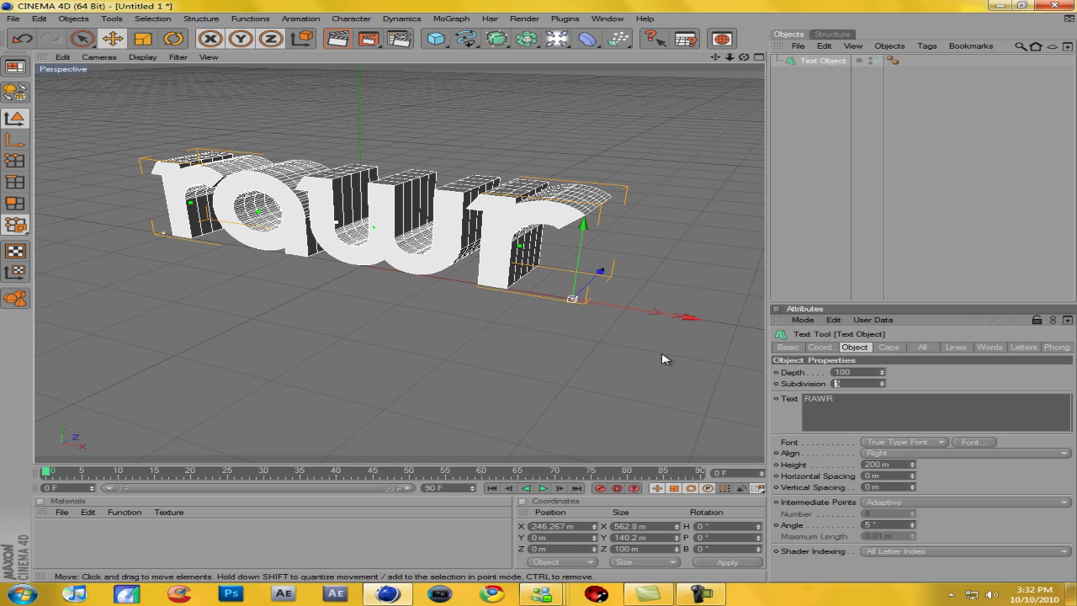
text(1)
key(Return)
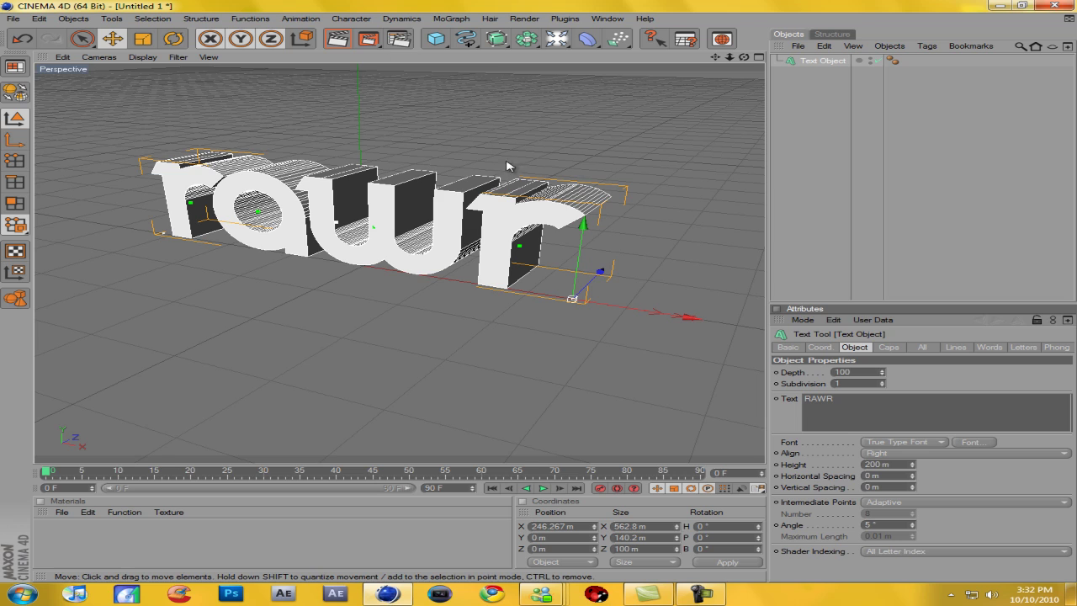
- Delete the MoGraph text object and add a Text spline in its place
key(Delete)
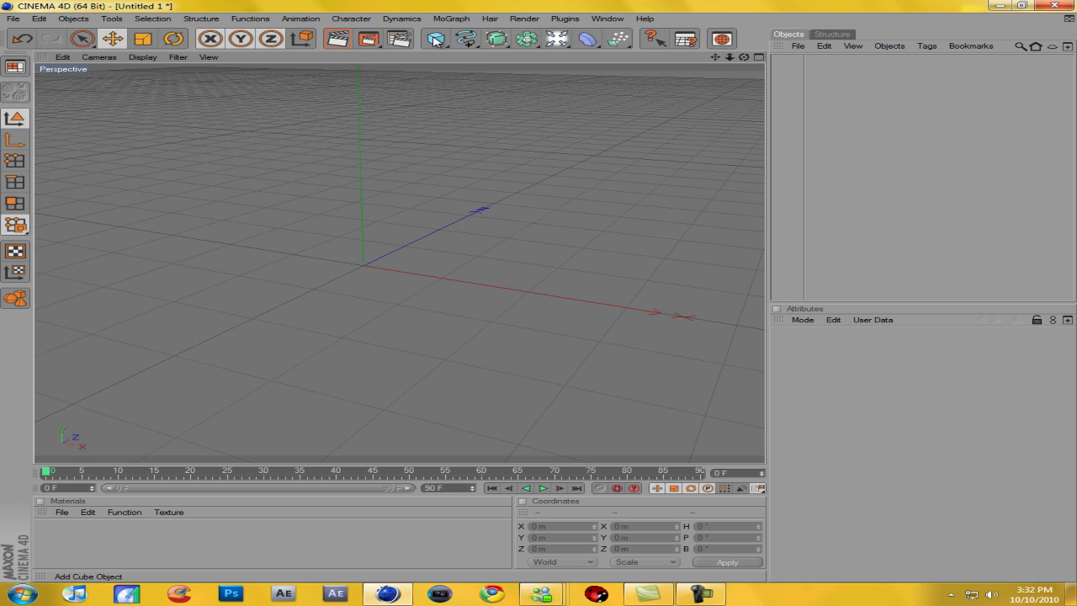
drag(434, 39, 459, 9)
click(468, 41)
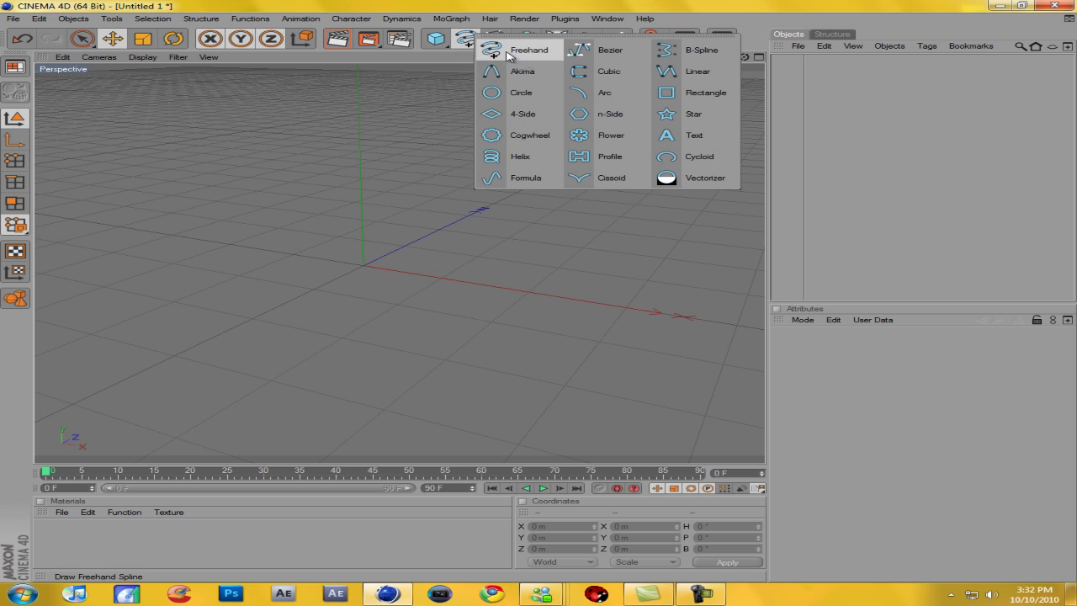
click(682, 134)
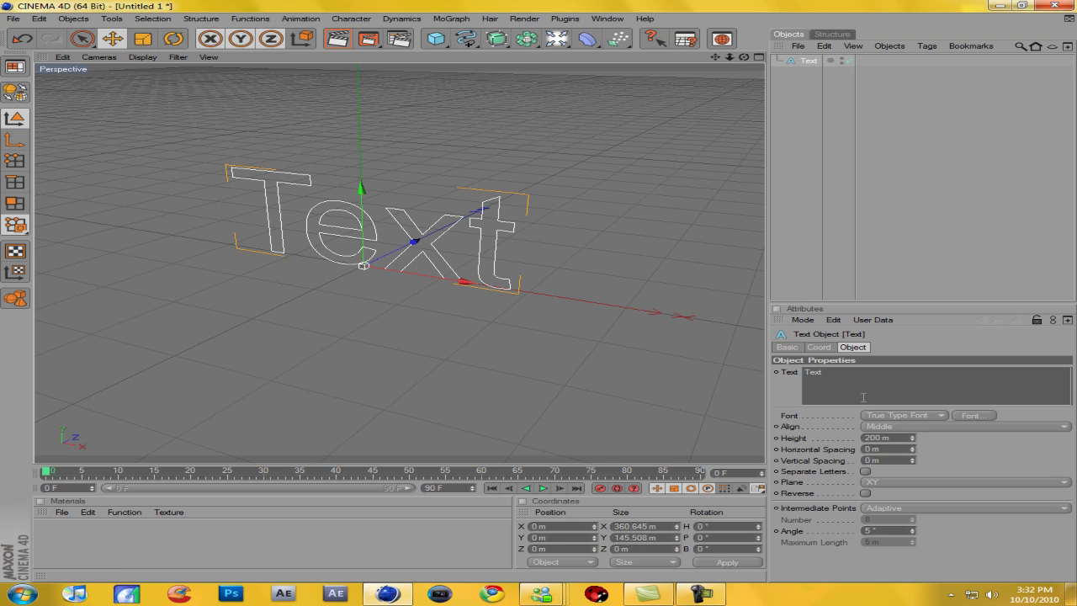
- Change the text spline's wording to "Liiberatez" and set its font to velocity
double_click(813, 372)
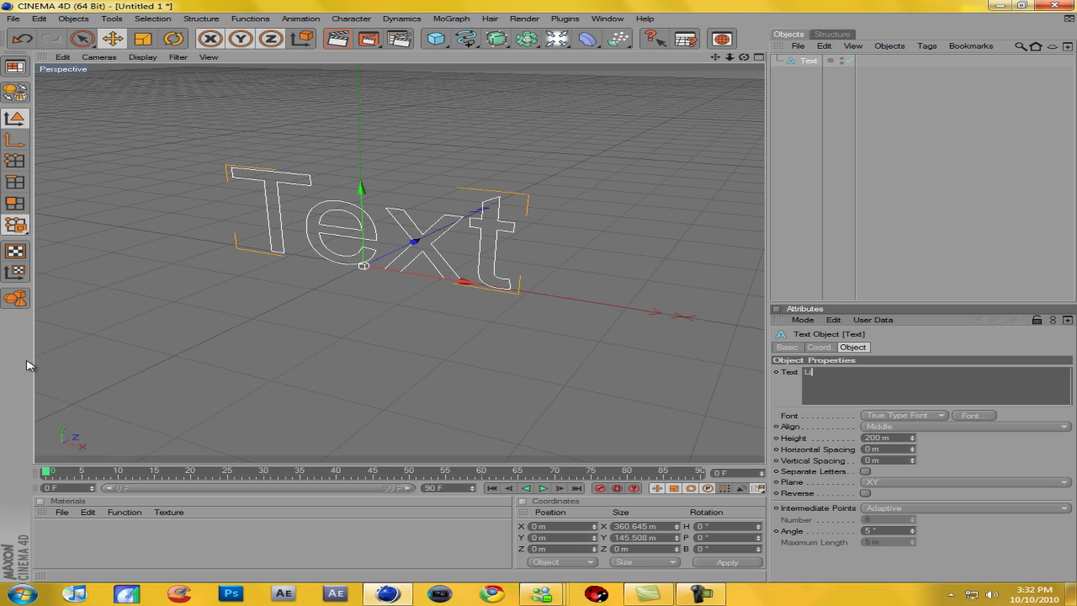
text(Liiberatez)
click(983, 416)
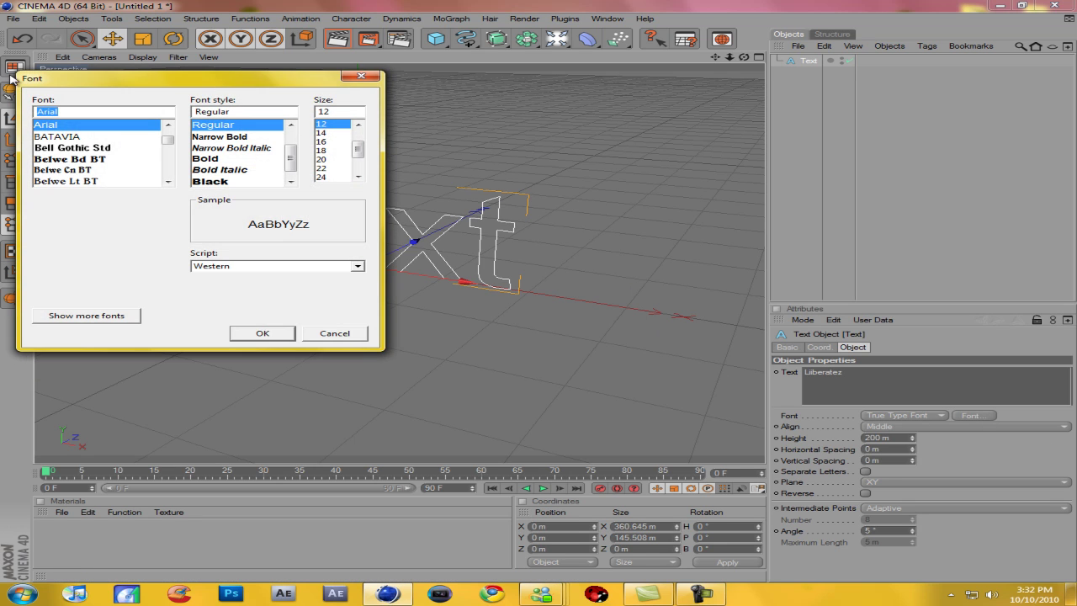
text(ve)
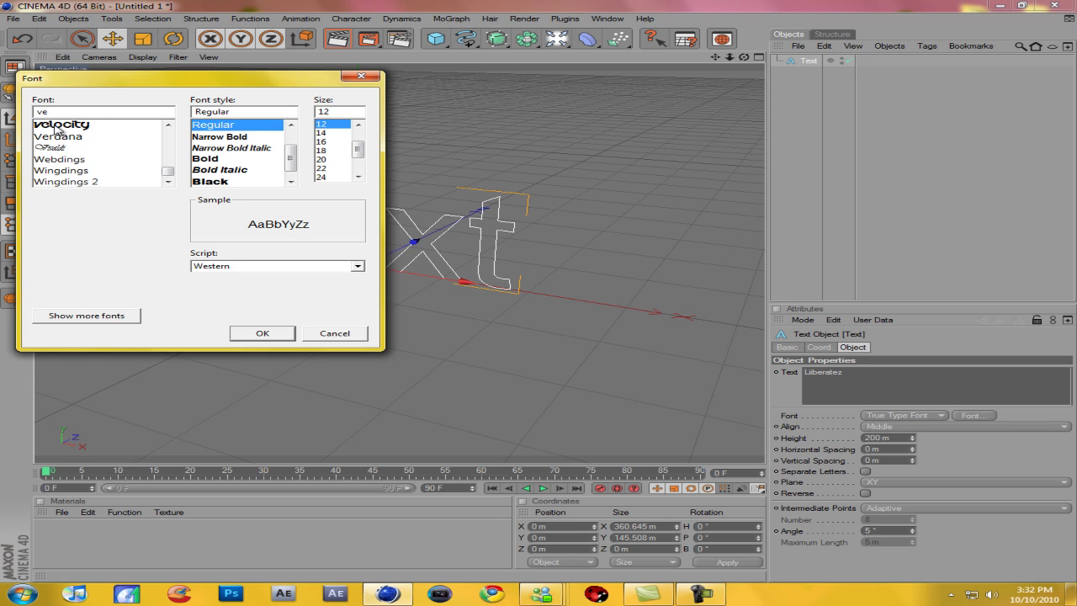
click(58, 126)
click(273, 334)
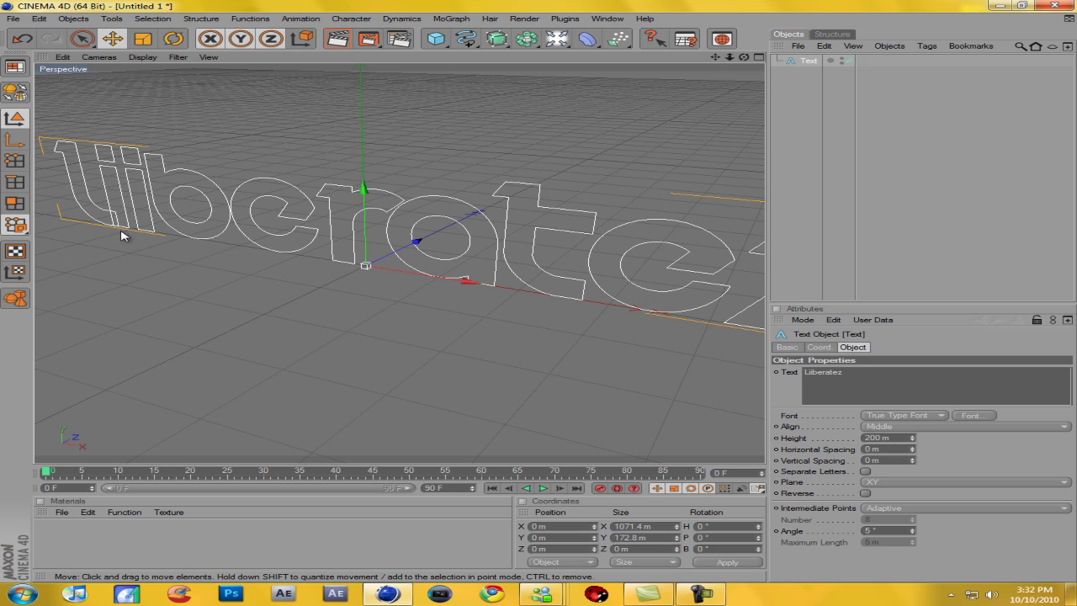
- Set the text spline's horizontal spacing to 15 m
drag(745, 56, 524, 175)
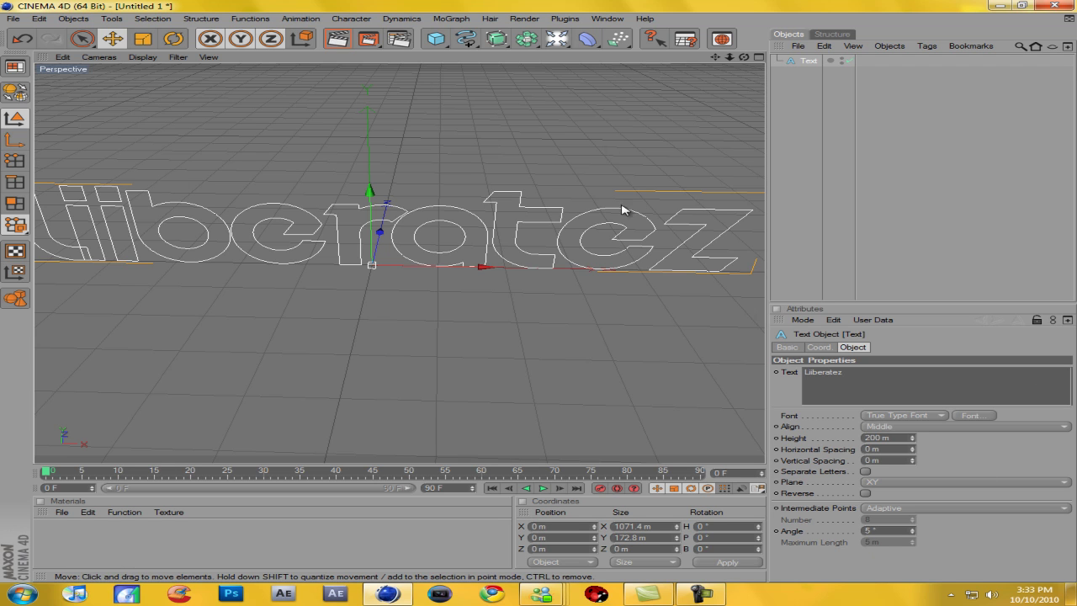
drag(745, 57, 540, 286)
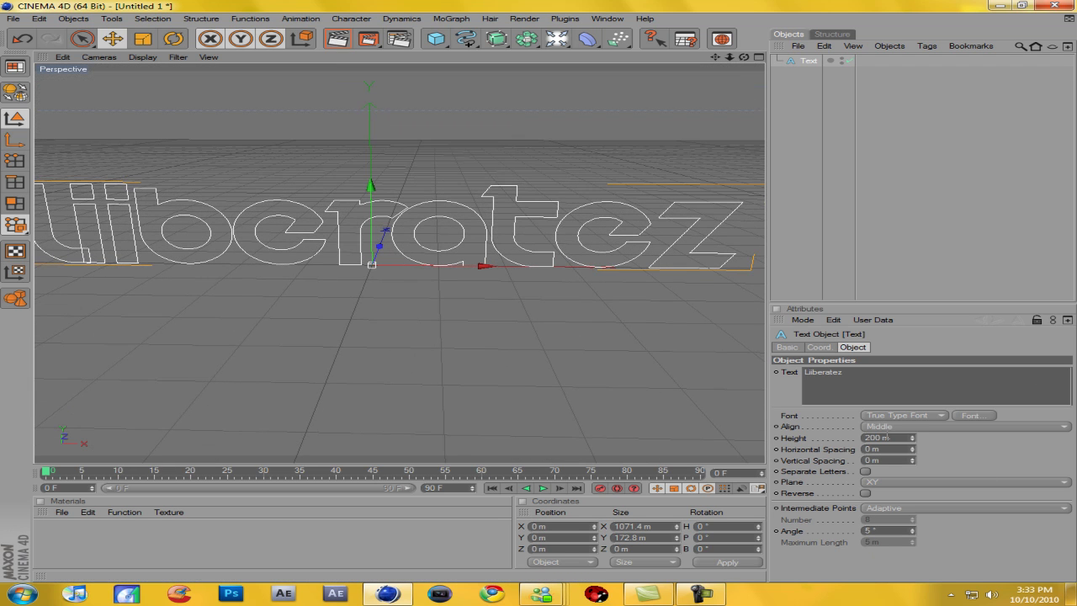
click(885, 449)
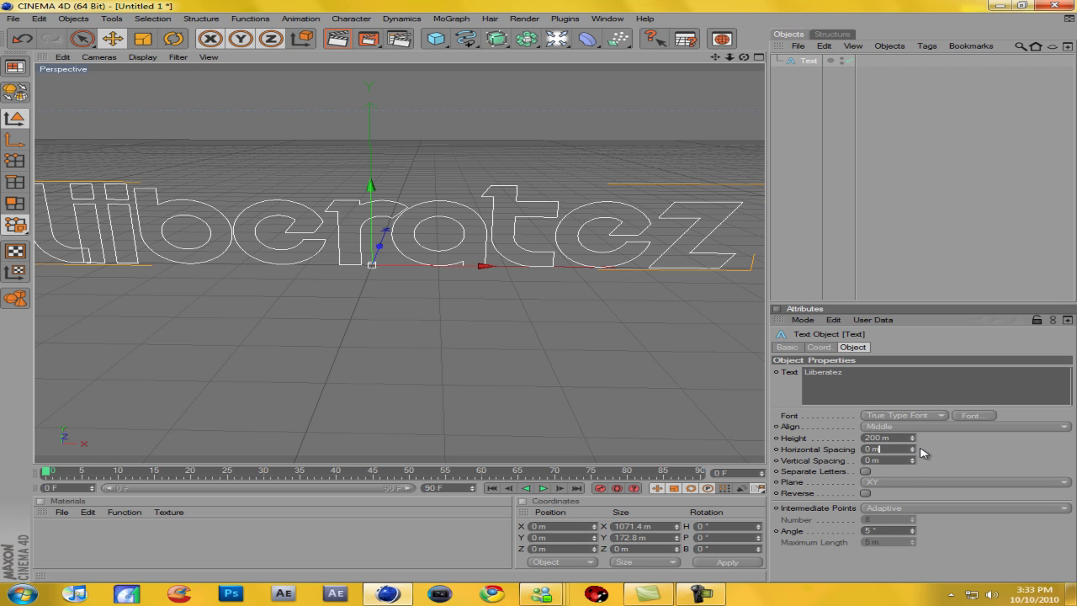
click(912, 448)
click(913, 447)
click(913, 447)
click(913, 448)
click(912, 447)
click(912, 448)
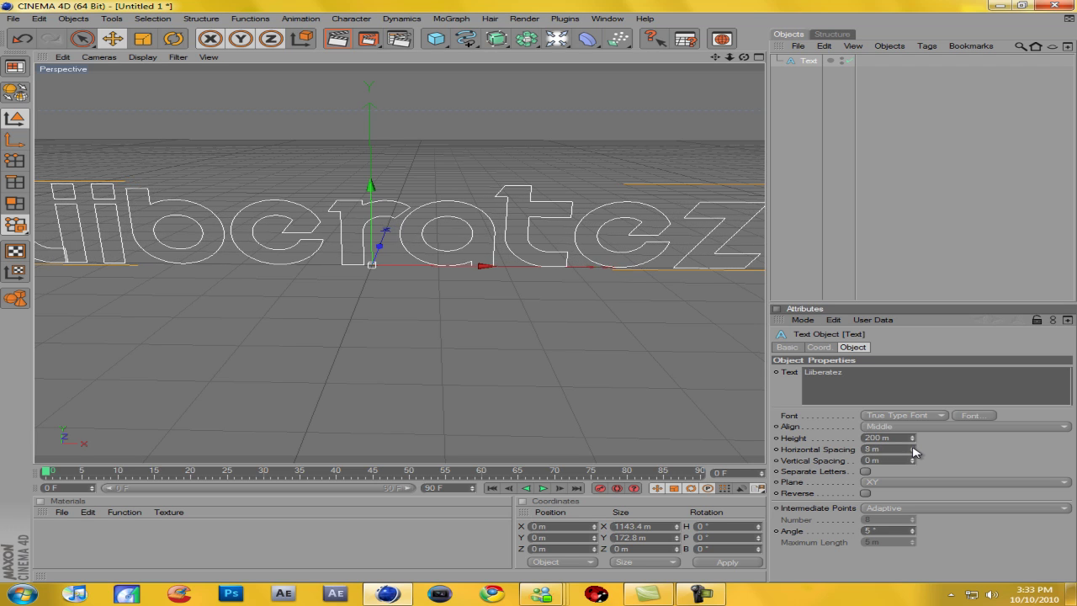
click(912, 447)
click(912, 448)
click(913, 448)
click(913, 448)
click(912, 447)
click(913, 447)
scroll(630, 302, down, 1)
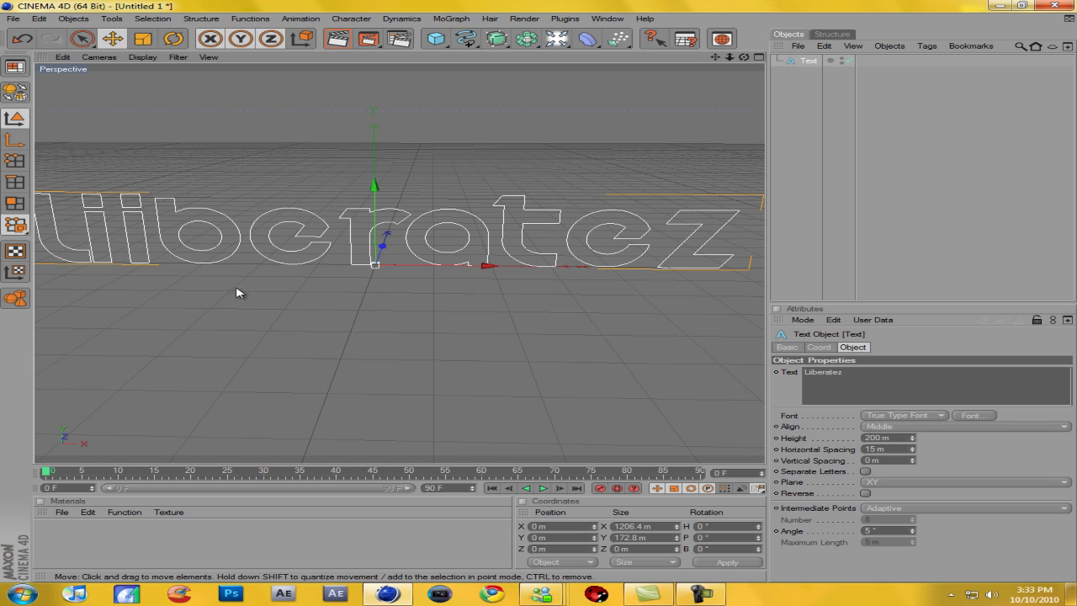
scroll(237, 290, down, 1)
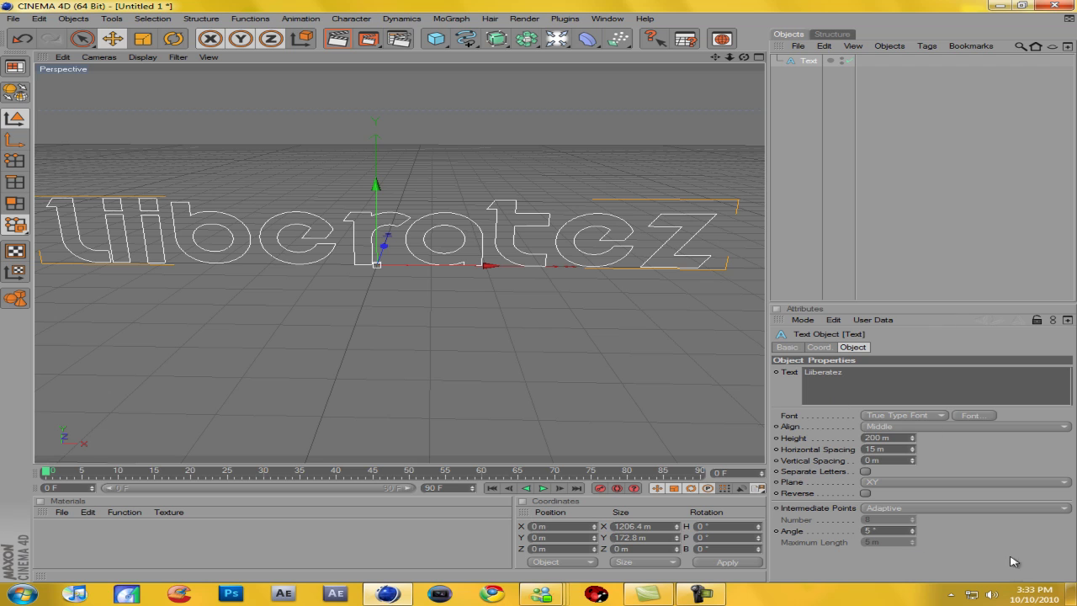
- Render a preview of the unextruded text spline in the perspective view
double_click(878, 448)
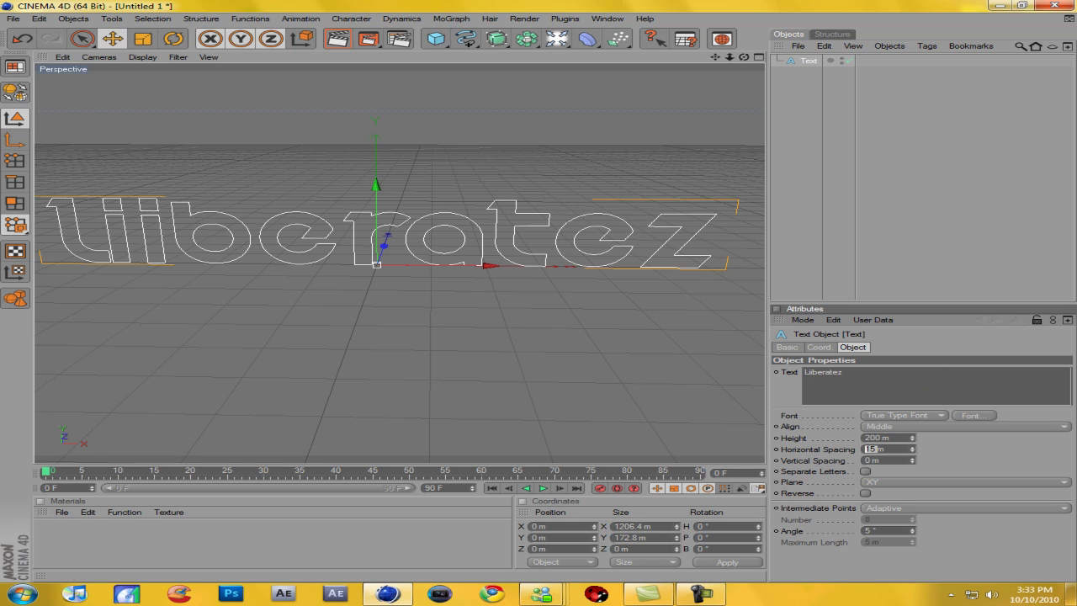
click(744, 57)
drag(716, 57, 542, 297)
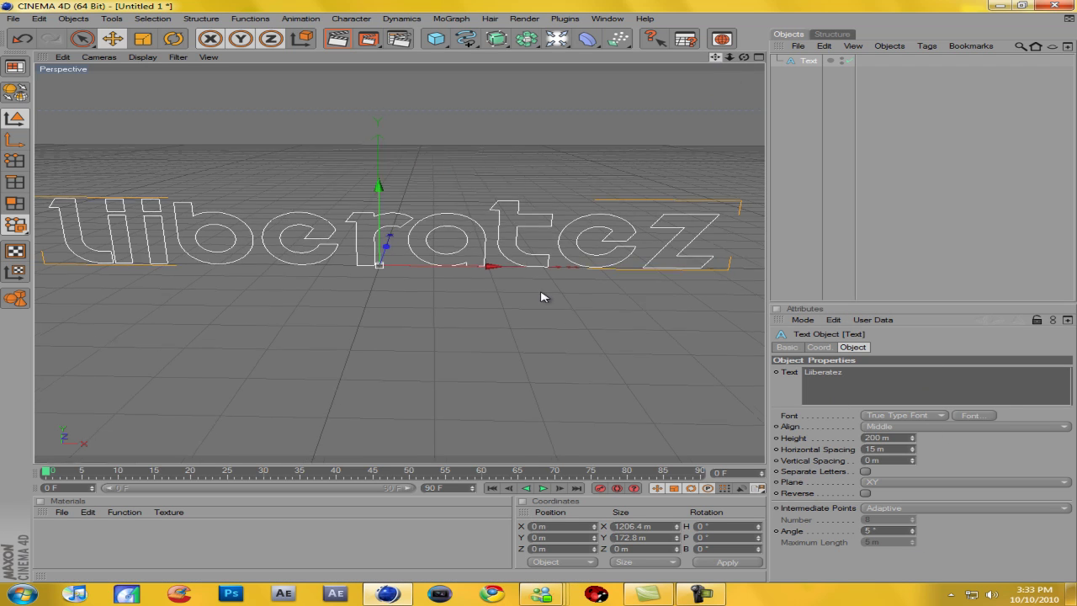
click(336, 39)
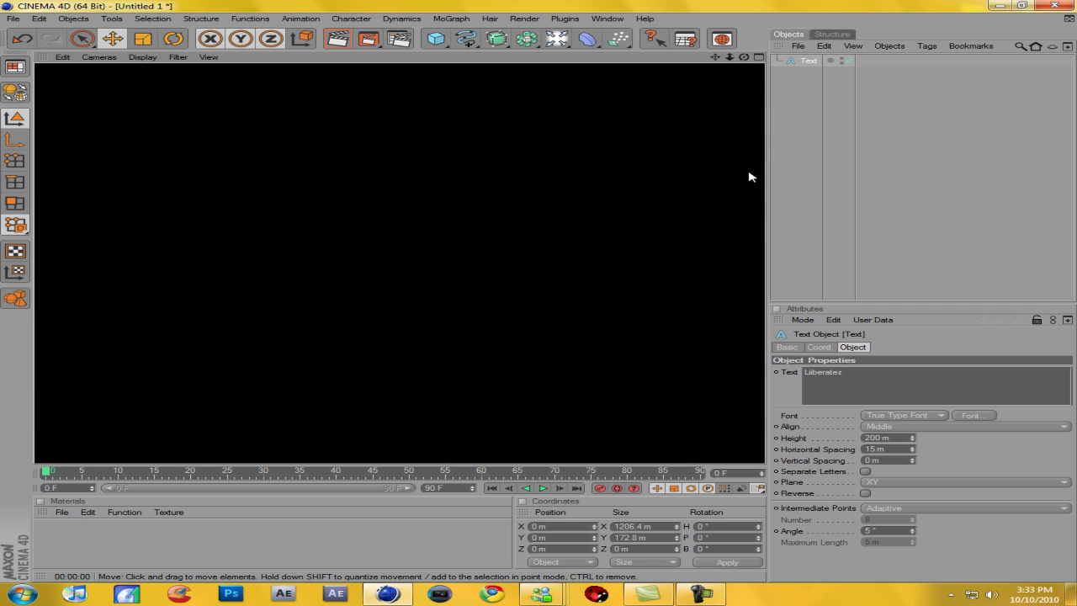
click(838, 200)
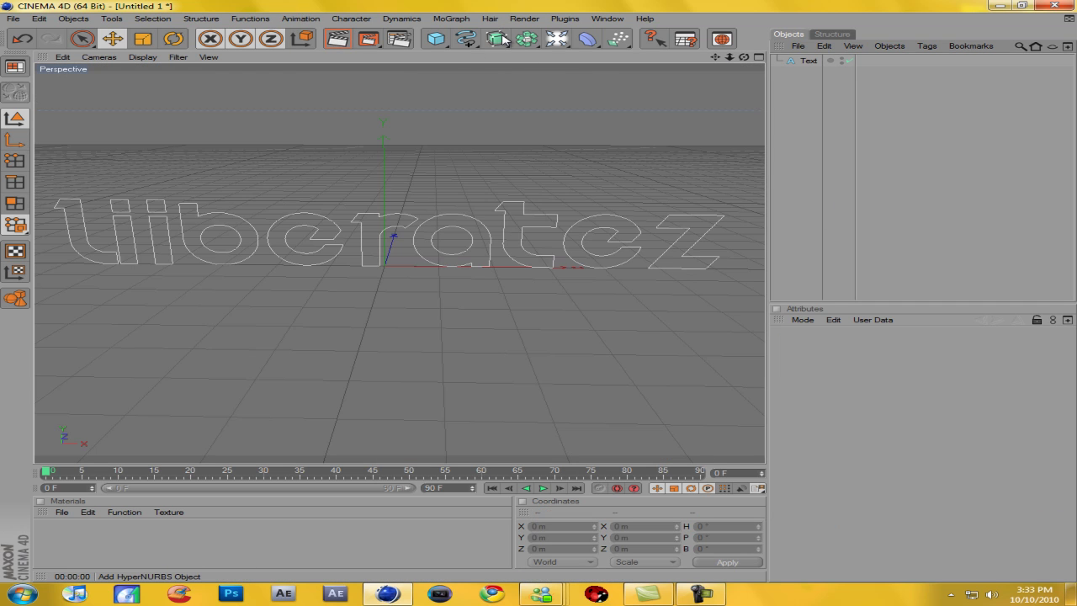
- Add an Extrude NURBS object, nest the Text spline inside it, and preview-render the extruded text
drag(501, 42, 690, 52)
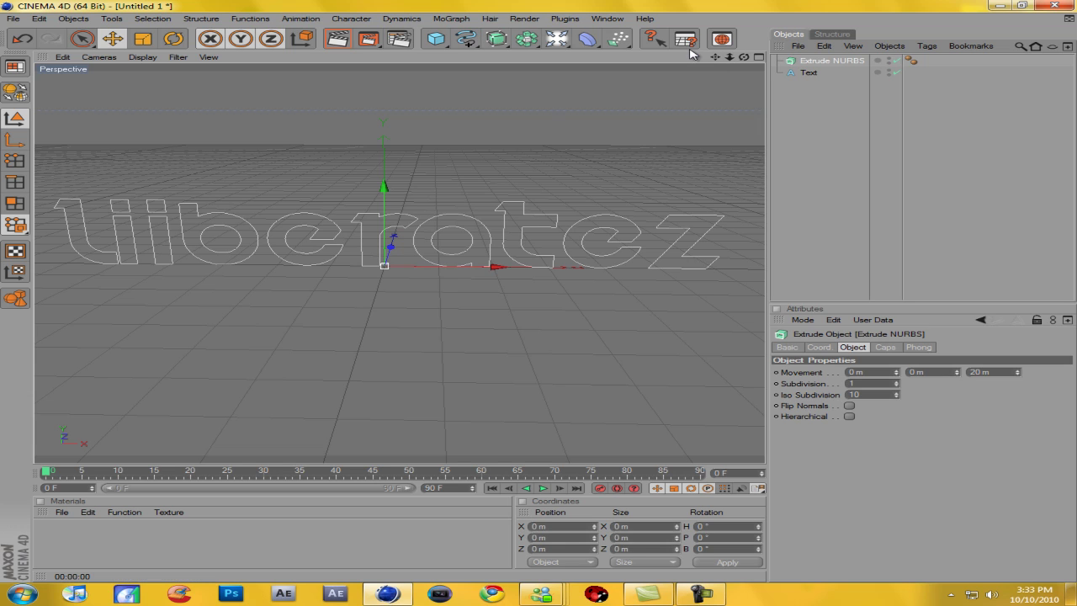
click(812, 72)
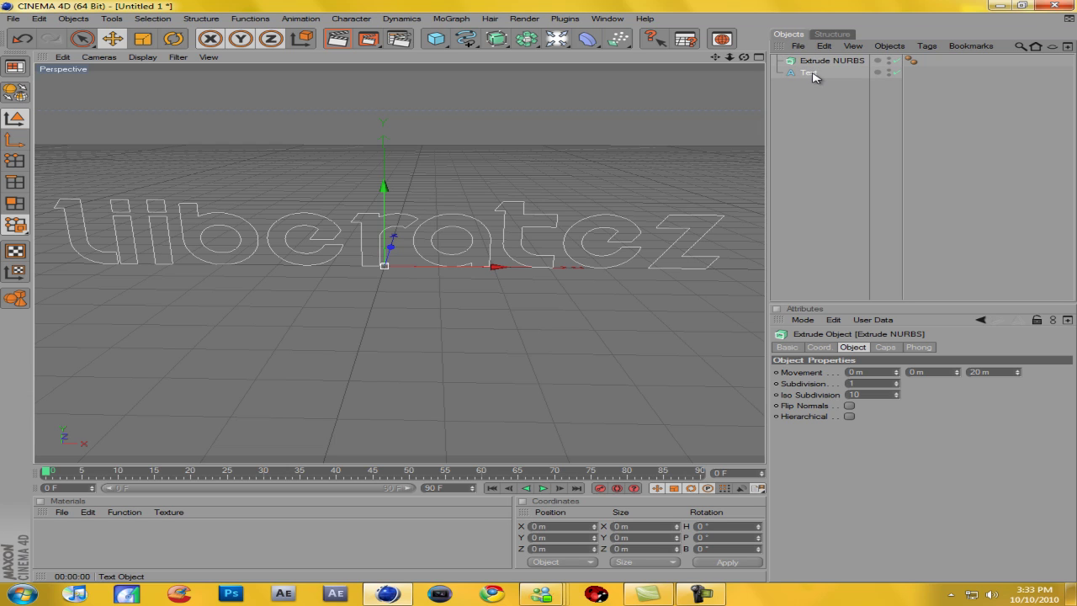
drag(812, 77, 856, 60)
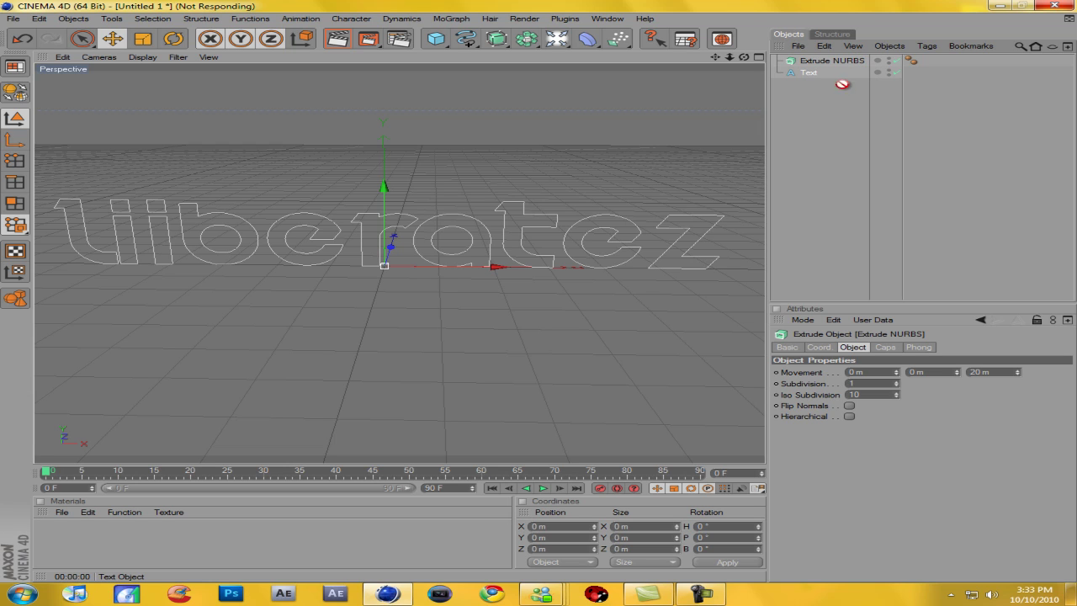
drag(809, 77, 856, 64)
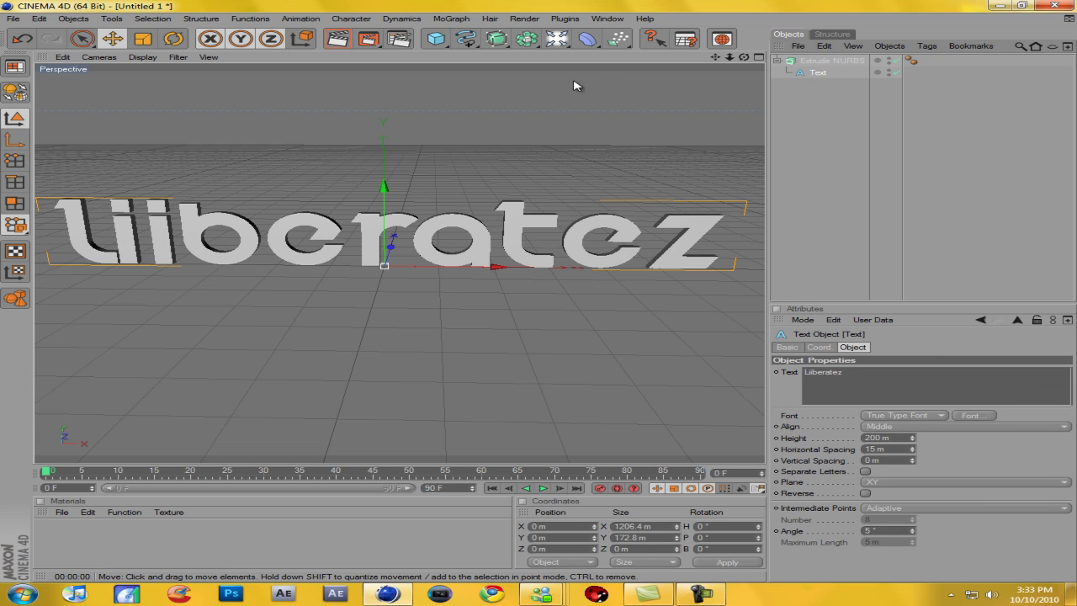
click(336, 39)
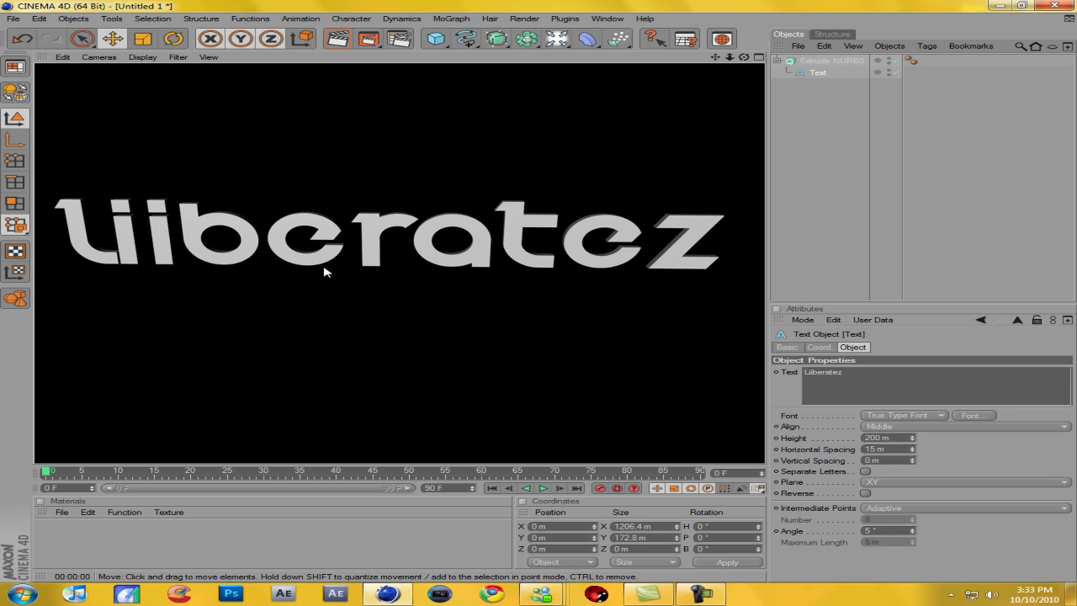
click(831, 264)
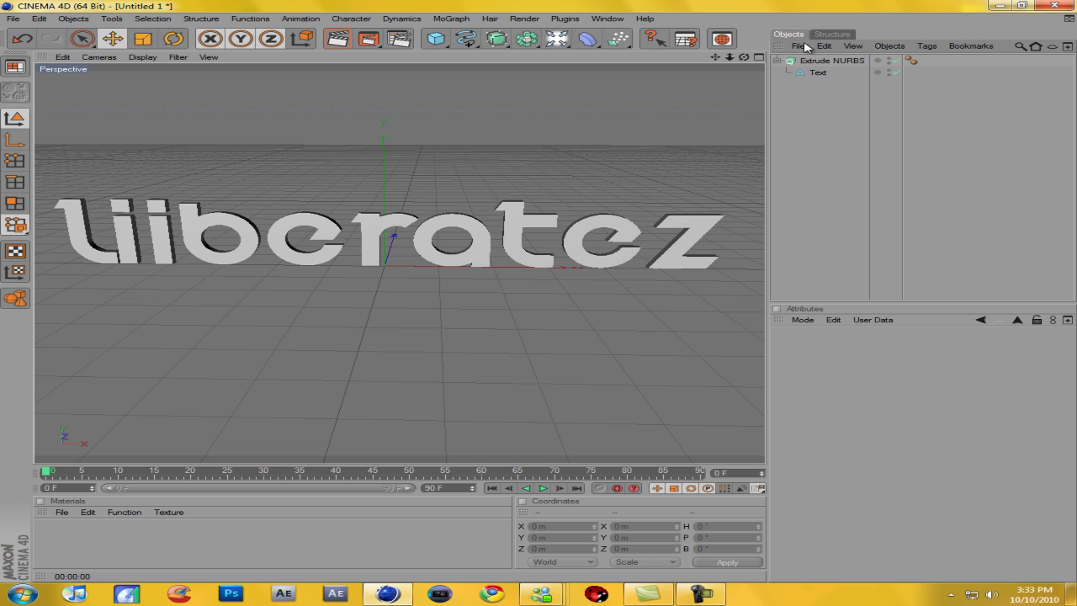
- Set the Extrude NURBS object's Z movement to 100 m to deepen the text
click(826, 66)
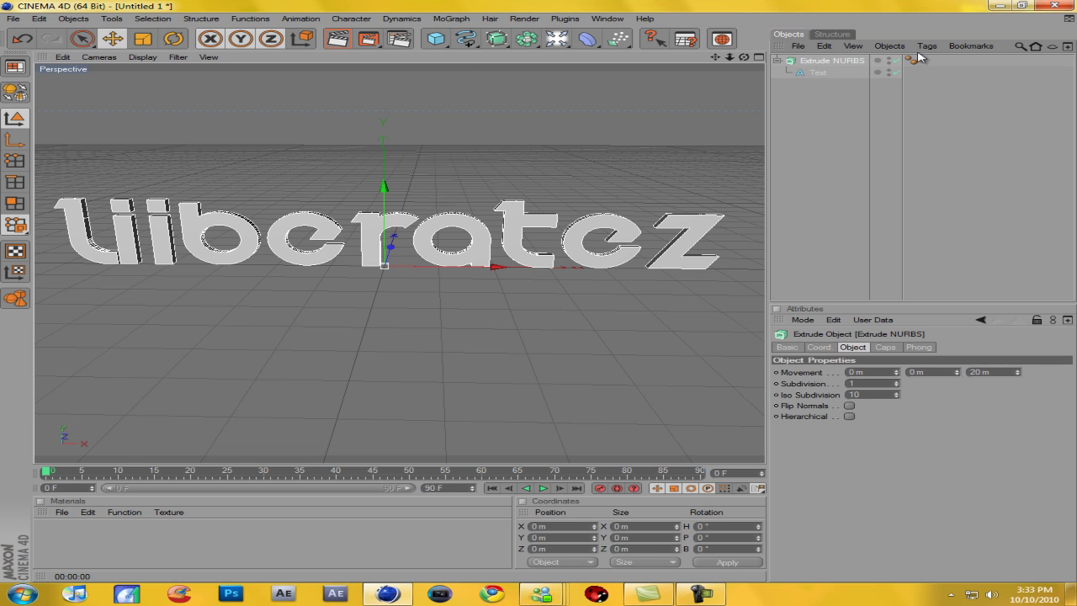
drag(743, 57, 546, 294)
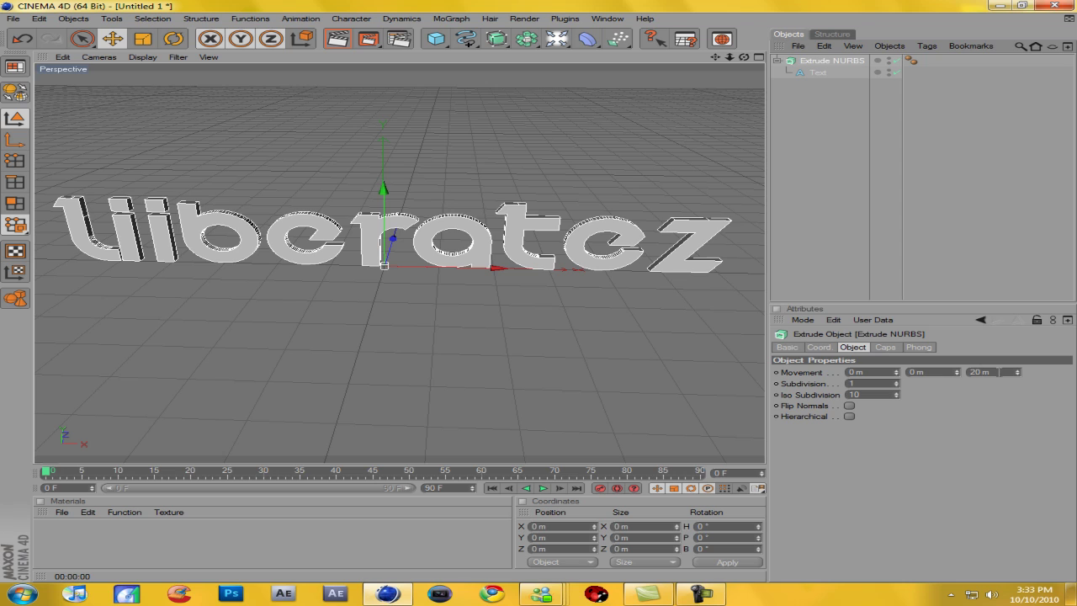
click(1000, 371)
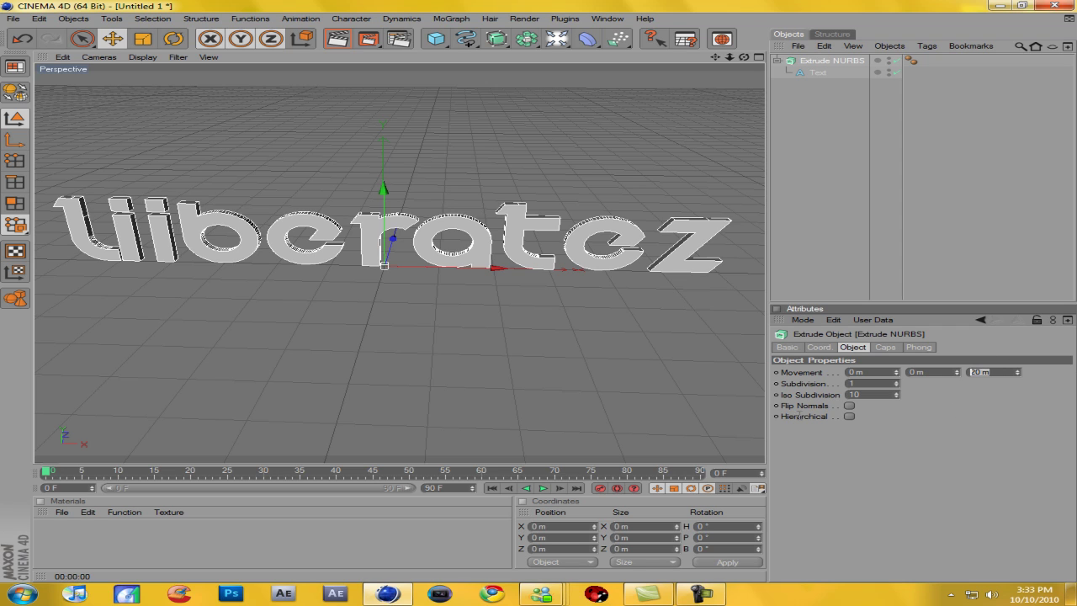
key(Return)
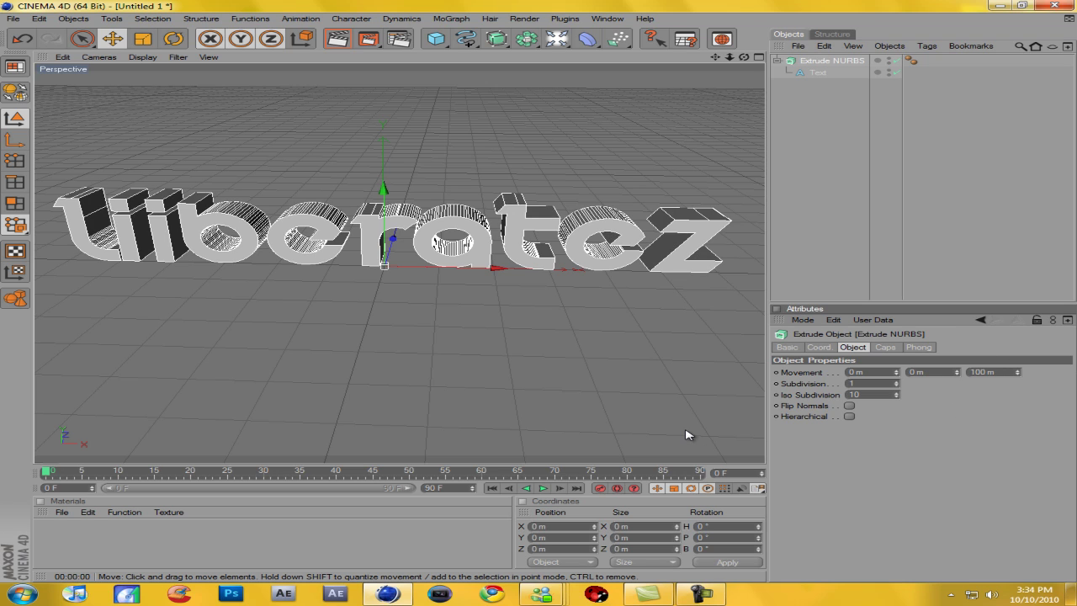
alt+drag(539, 292, 538, 291)
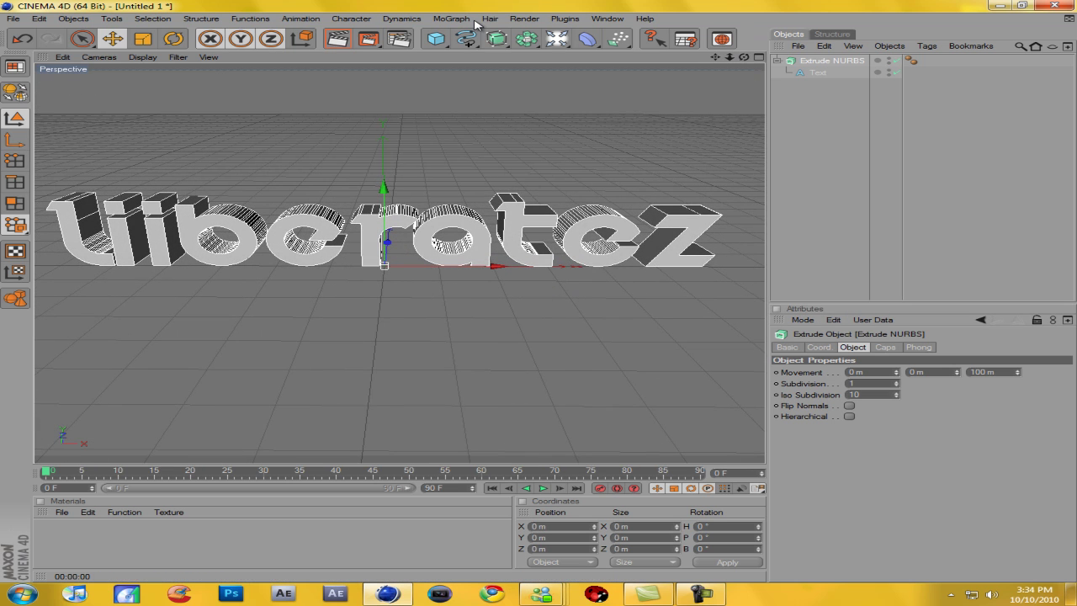
- Duplicate the Extrude NURBS object together with its nested Text spline
click(829, 73)
click(828, 61)
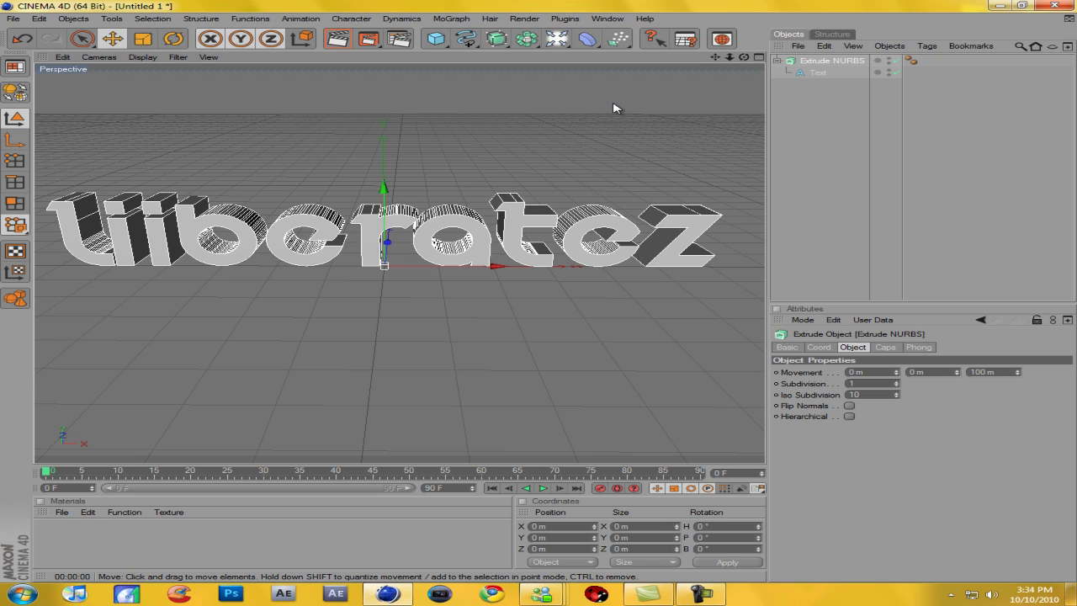
key(ctrl+v)
right_click(854, 84)
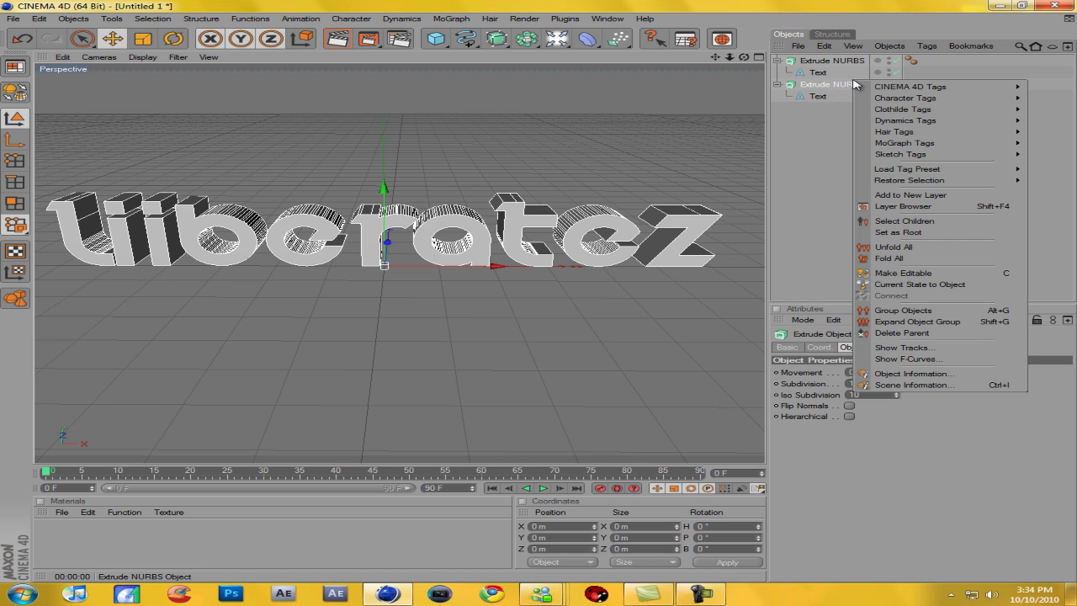
click(811, 178)
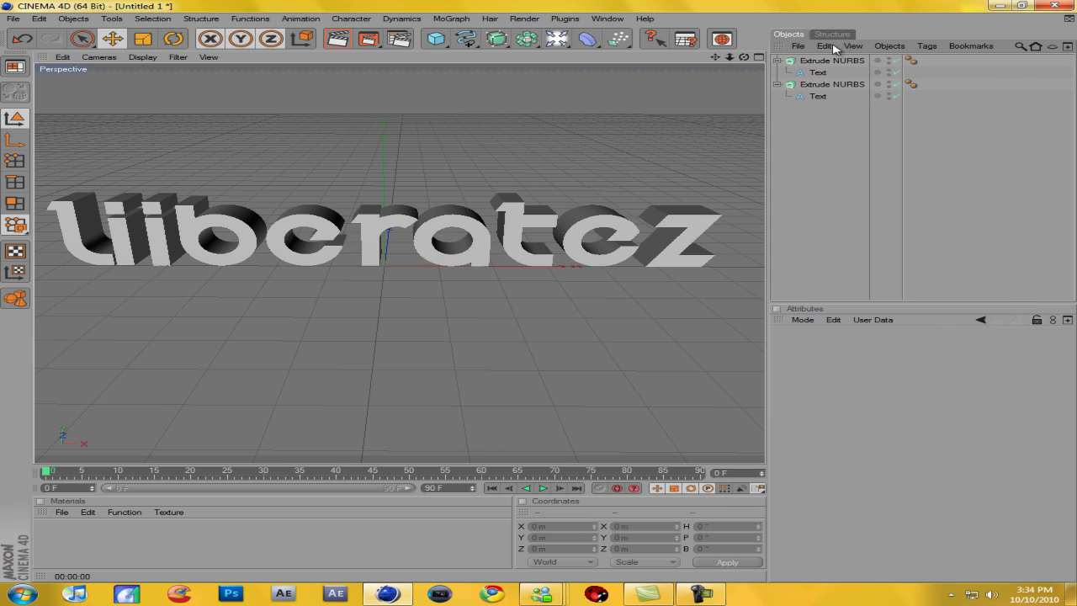
- Set the Z movement of the first Extrude NURBS object in the list to 50 m
click(829, 61)
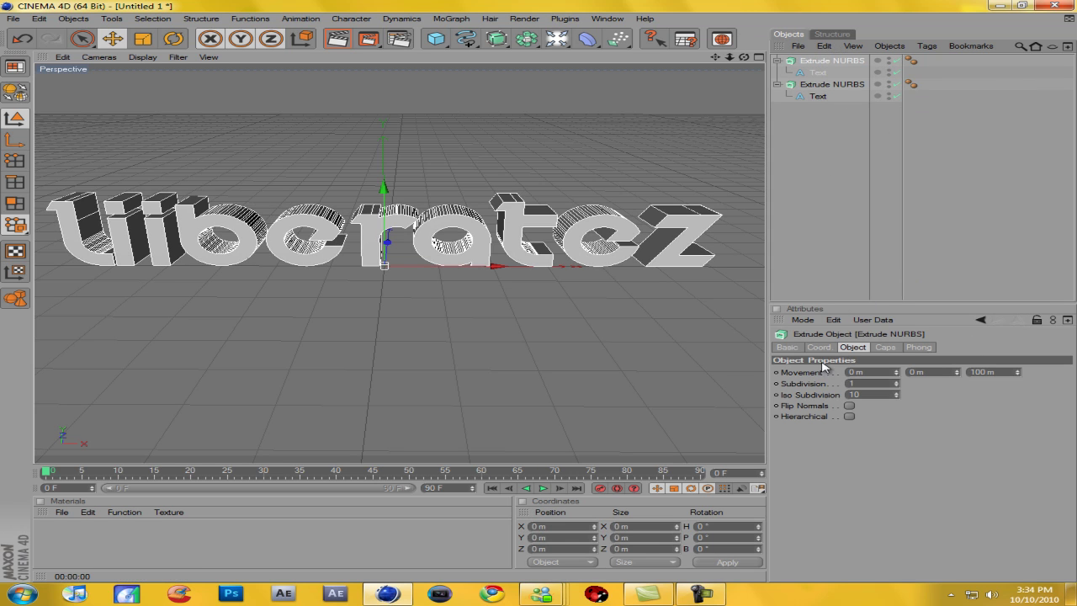
click(998, 372)
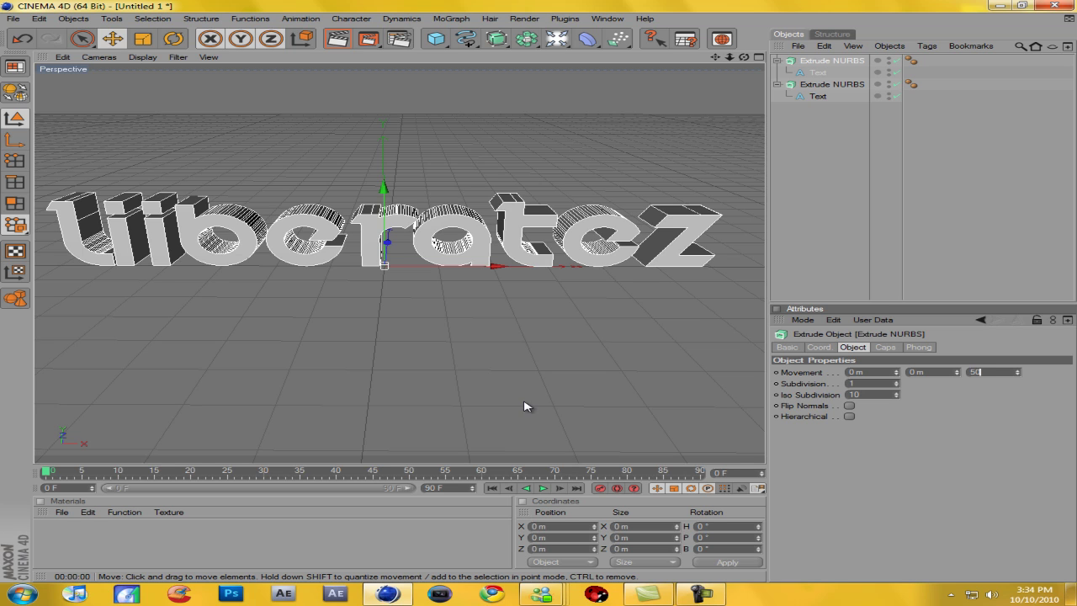
text(50)
key(Return)
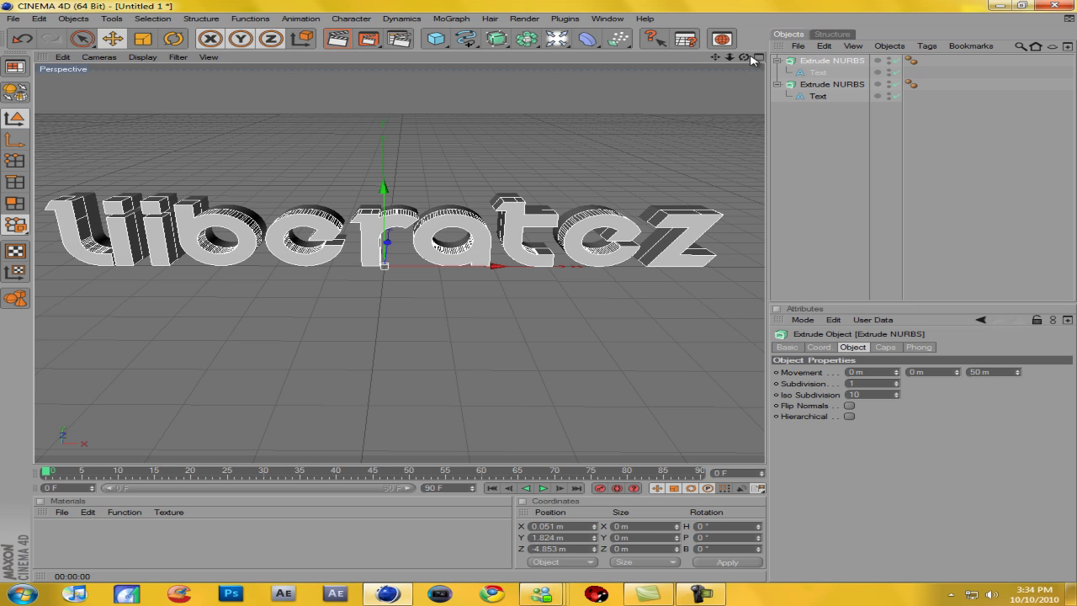
- Move the 50 m deep extrusion along Z to about 20 m, within the depth of the thicker text
drag(744, 57, 543, 297)
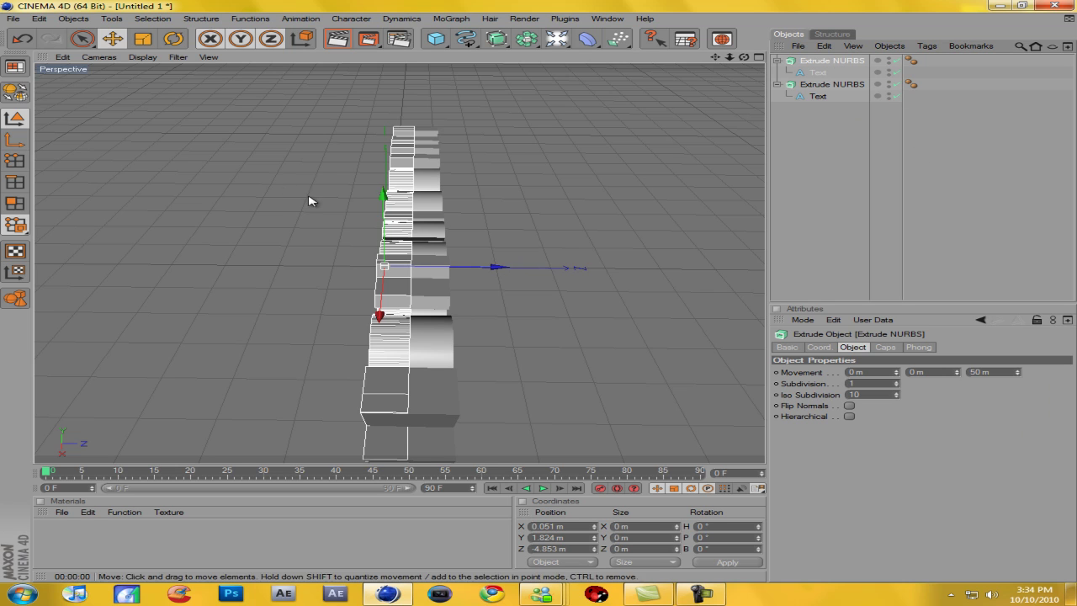
drag(481, 266, 540, 296)
key(ctrl+z)
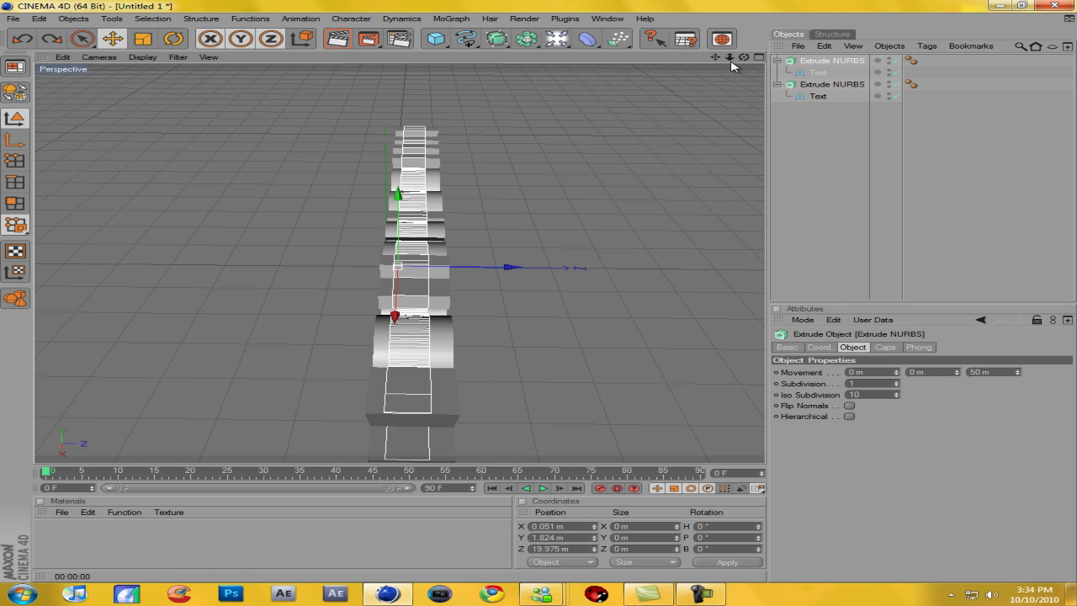
- Examine how the thinner extrusion sits inside the thicker one in the perspective, Top and Right views
drag(716, 58, 543, 287)
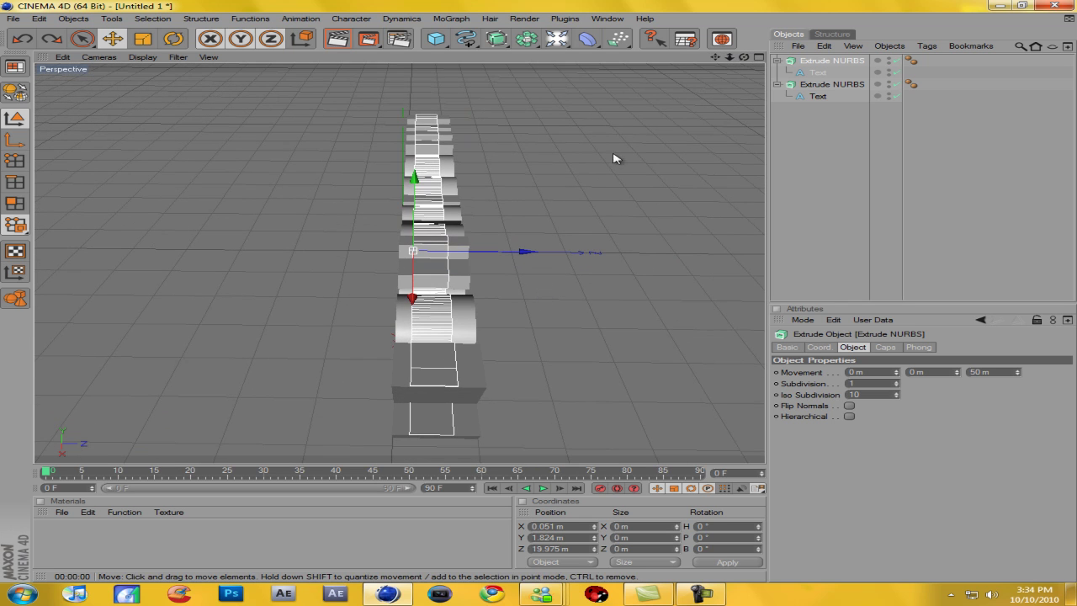
drag(743, 58, 559, 290)
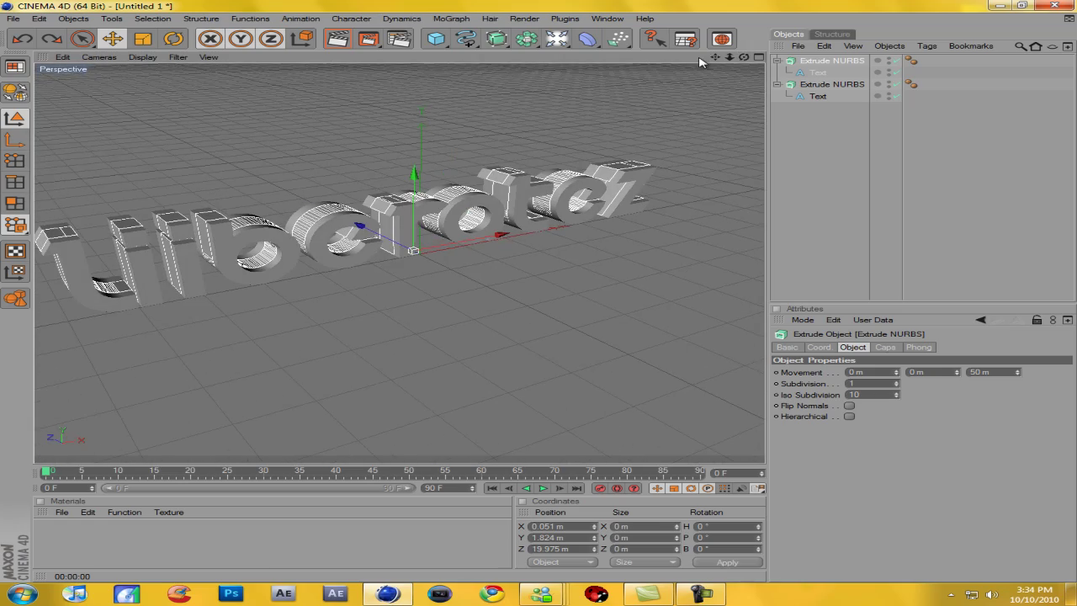
drag(716, 57, 541, 295)
scroll(557, 264, up, 3)
scroll(560, 264, down, 4)
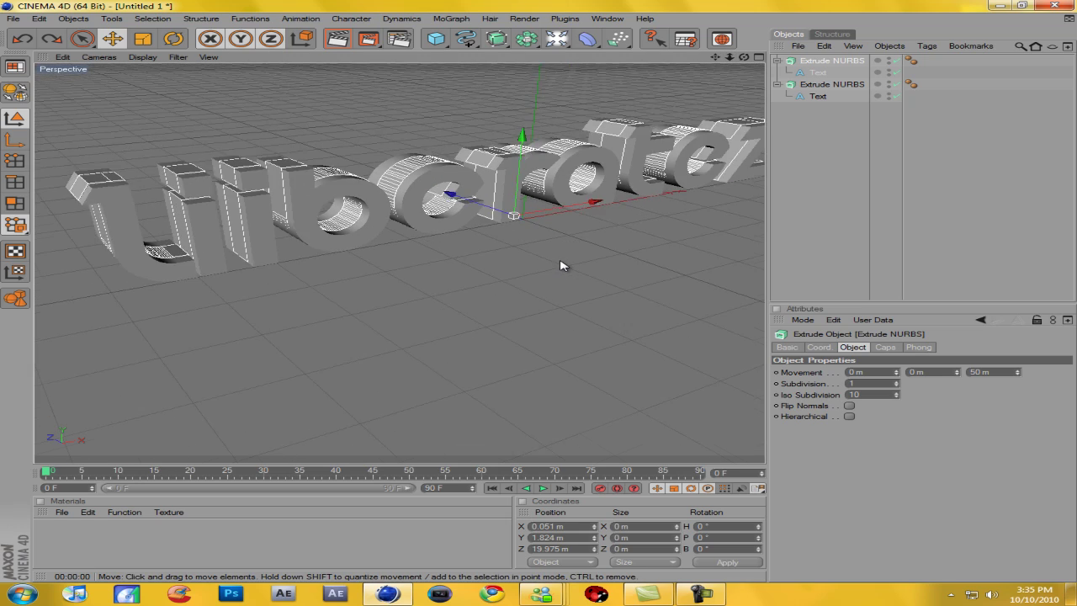
drag(744, 57, 539, 296)
click(758, 57)
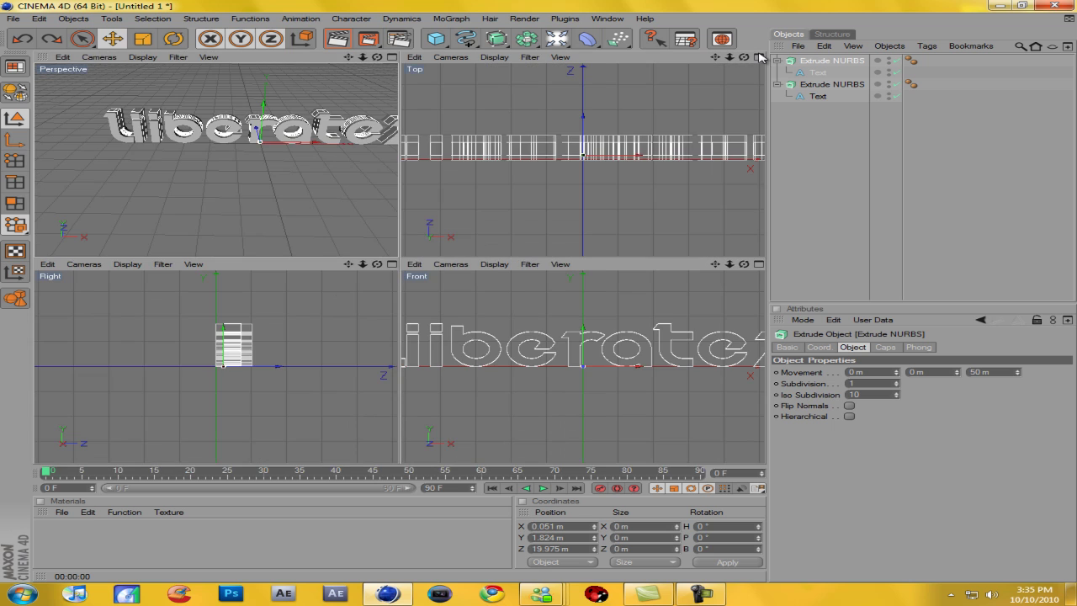
click(758, 57)
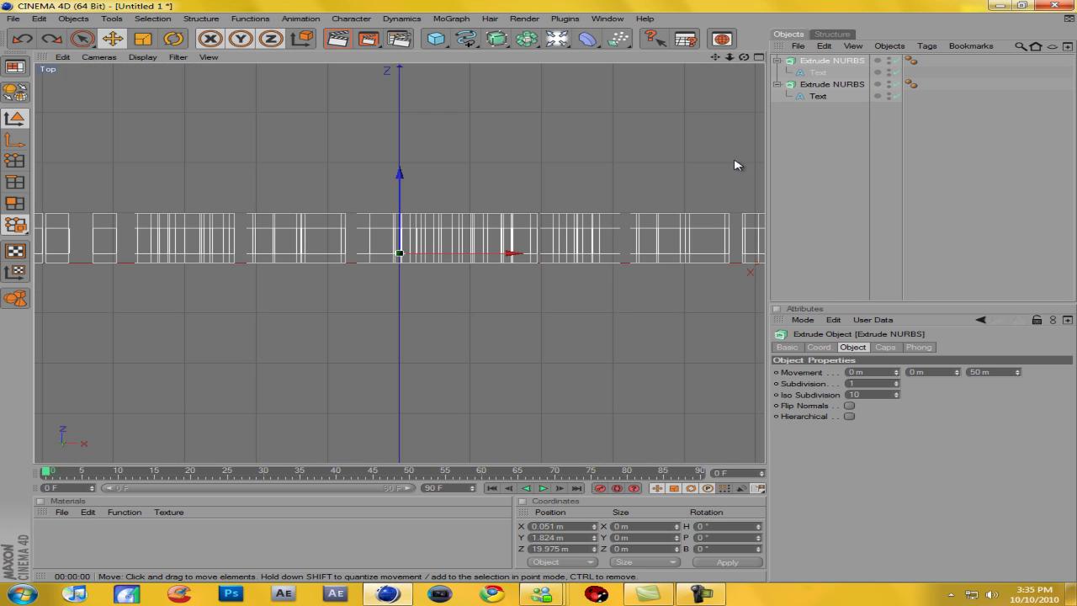
click(758, 57)
click(297, 172)
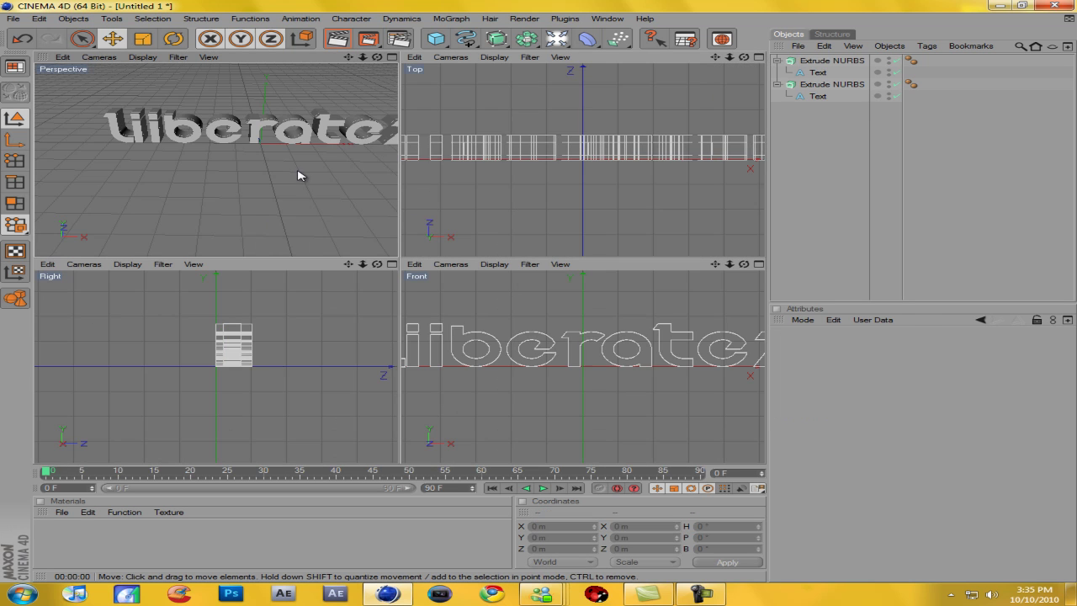
click(758, 57)
click(758, 57)
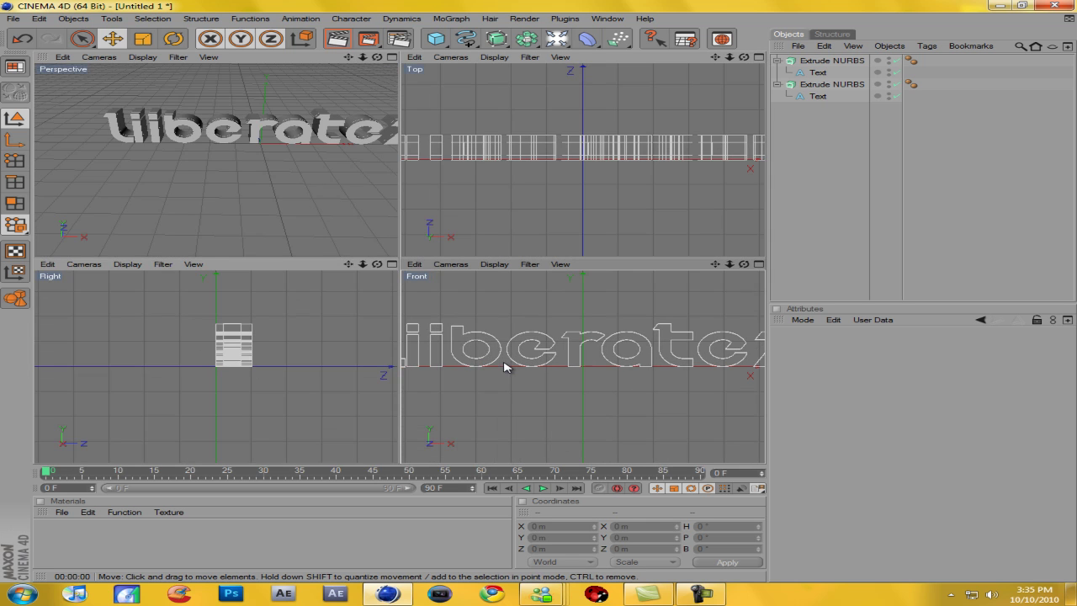
scroll(277, 314, up, 2)
scroll(243, 174, down, 4)
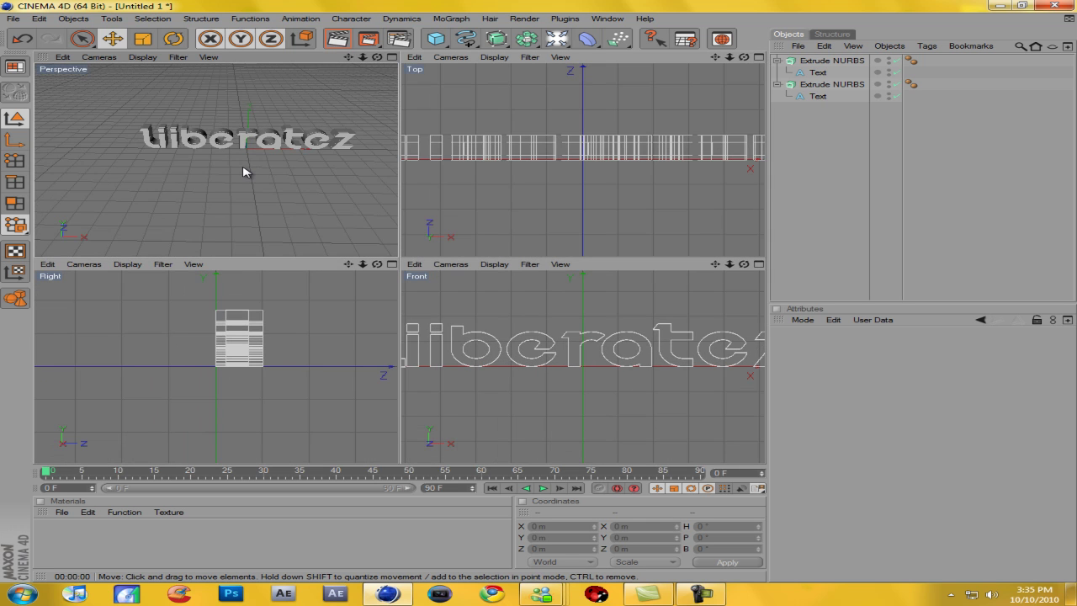
click(389, 264)
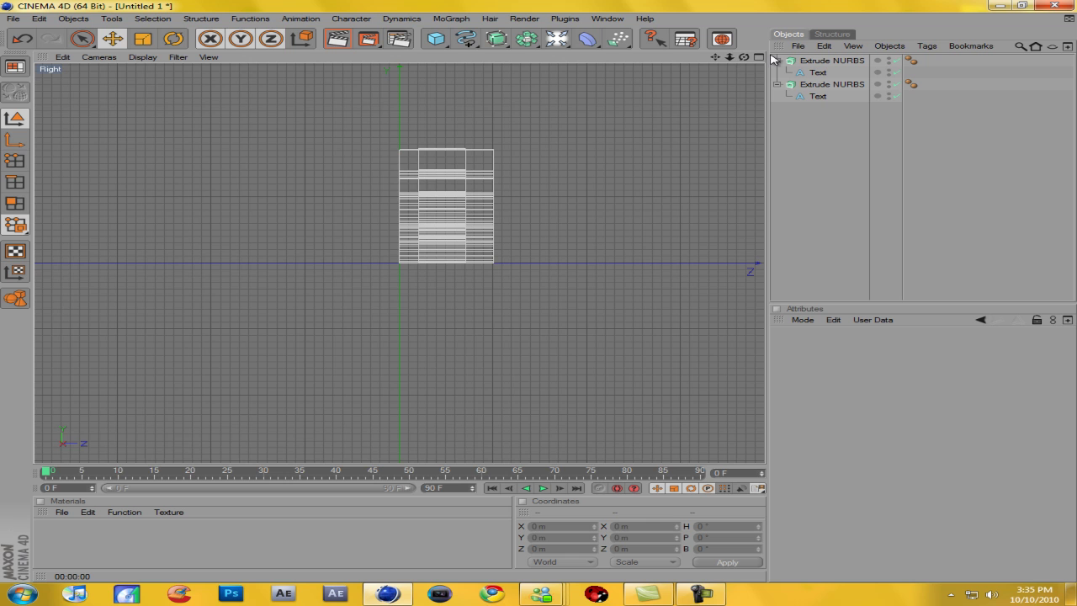
click(758, 57)
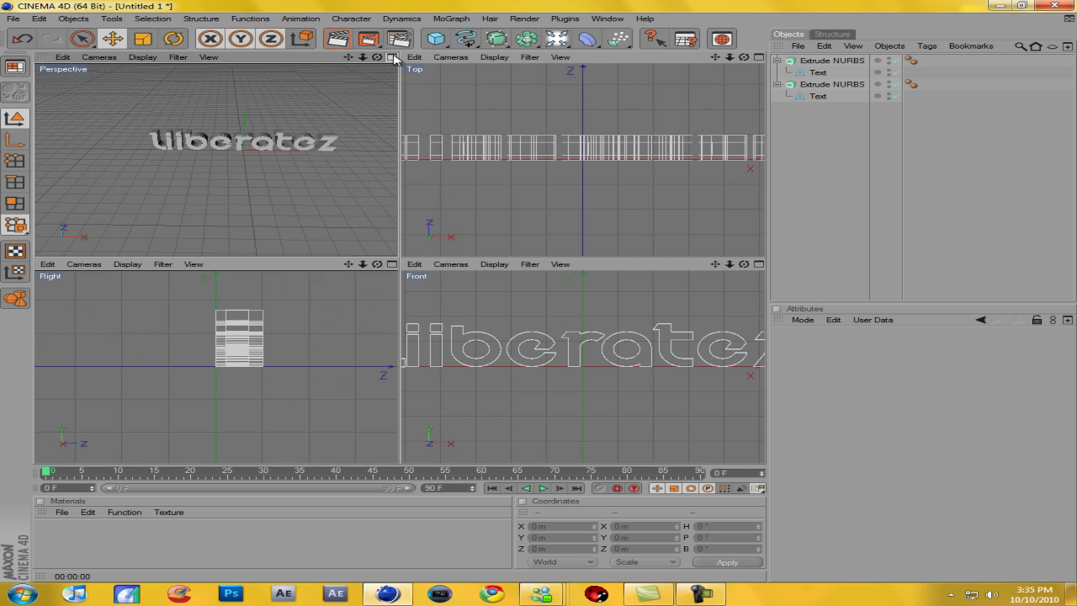
- Give the 50 m deep extrusion a Fillet Cap start with a radius of 10 m
click(391, 57)
scroll(539, 296, up, 2)
alt+middle_drag(539, 296, 499, 256)
scroll(543, 296, up, 3)
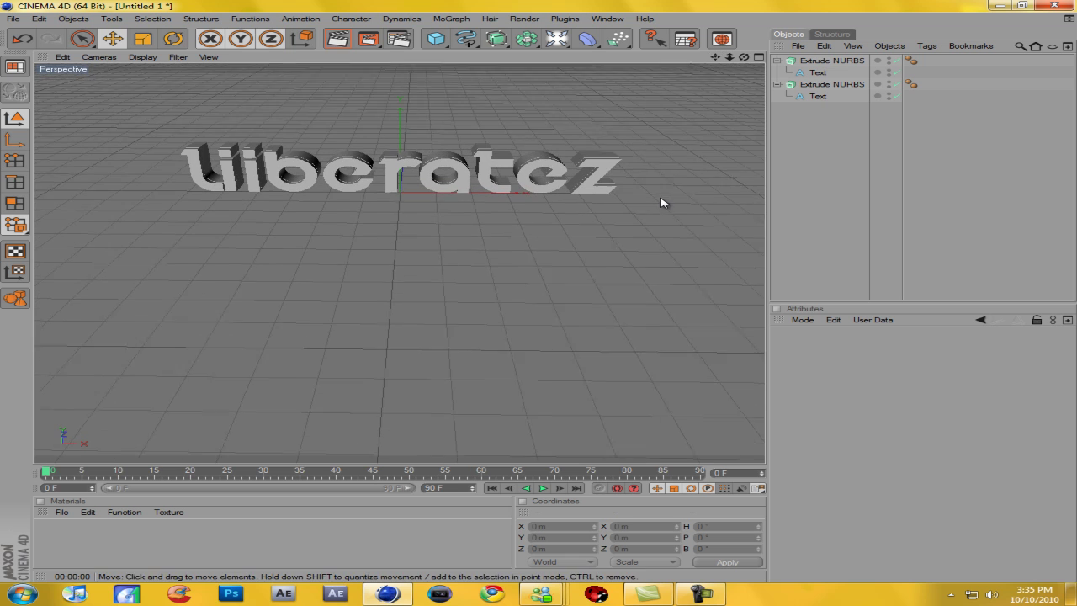
click(840, 62)
drag(715, 58, 544, 298)
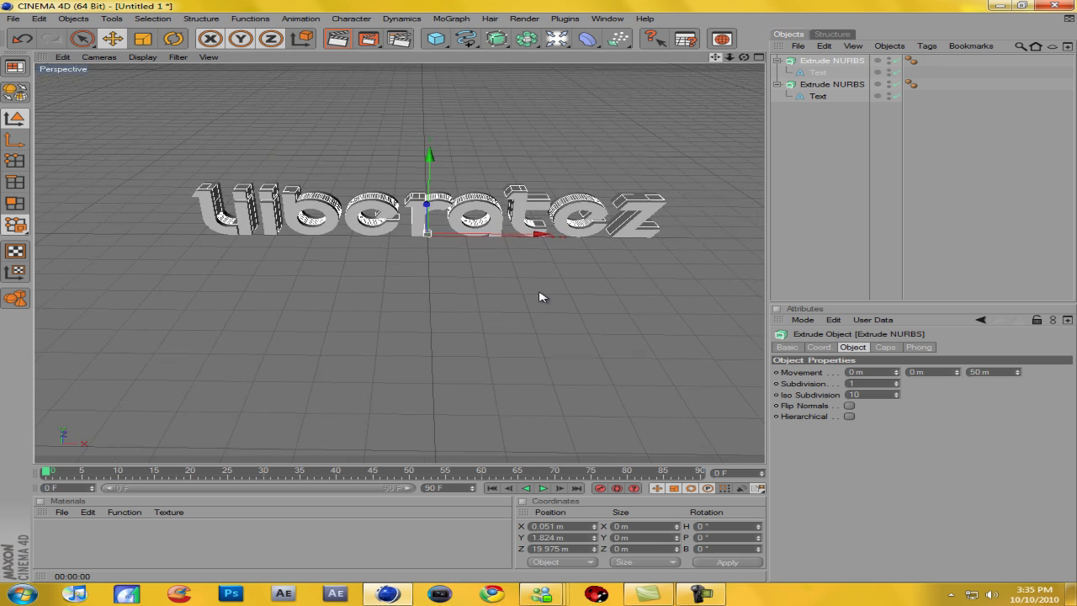
click(886, 347)
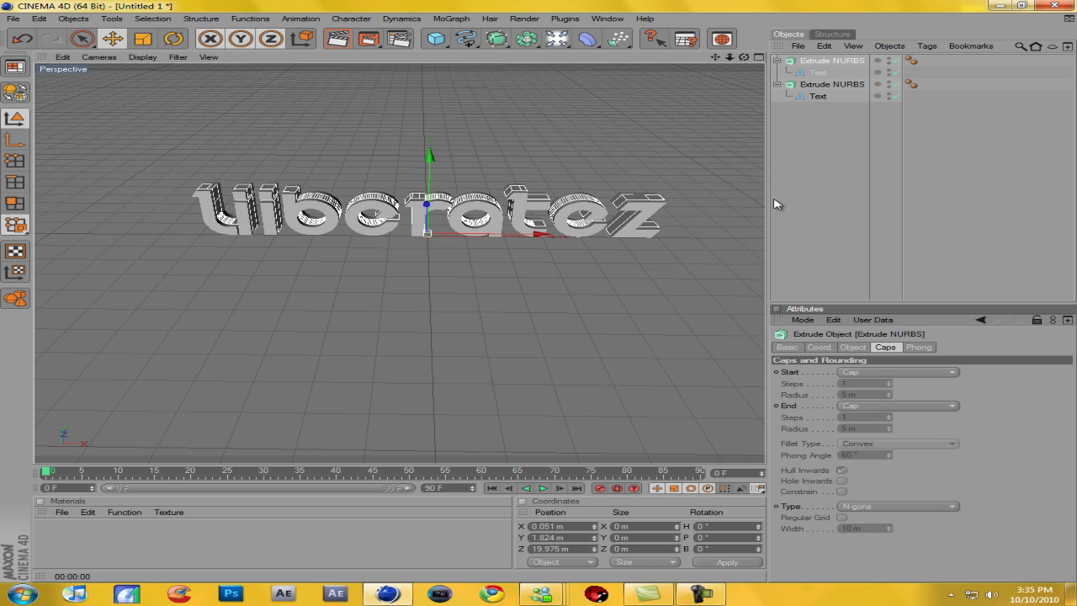
click(872, 373)
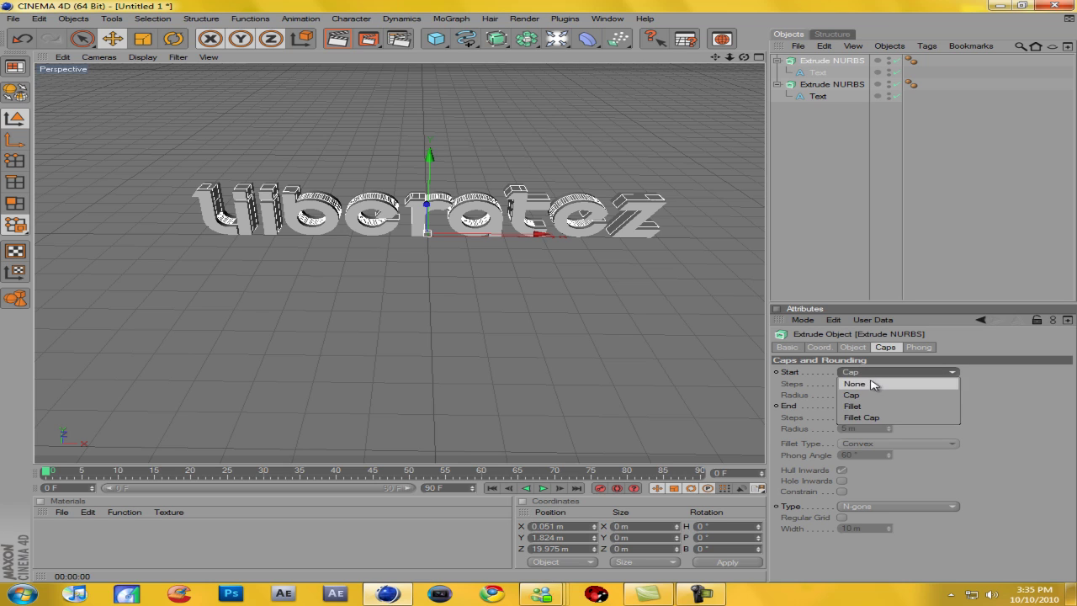
click(862, 417)
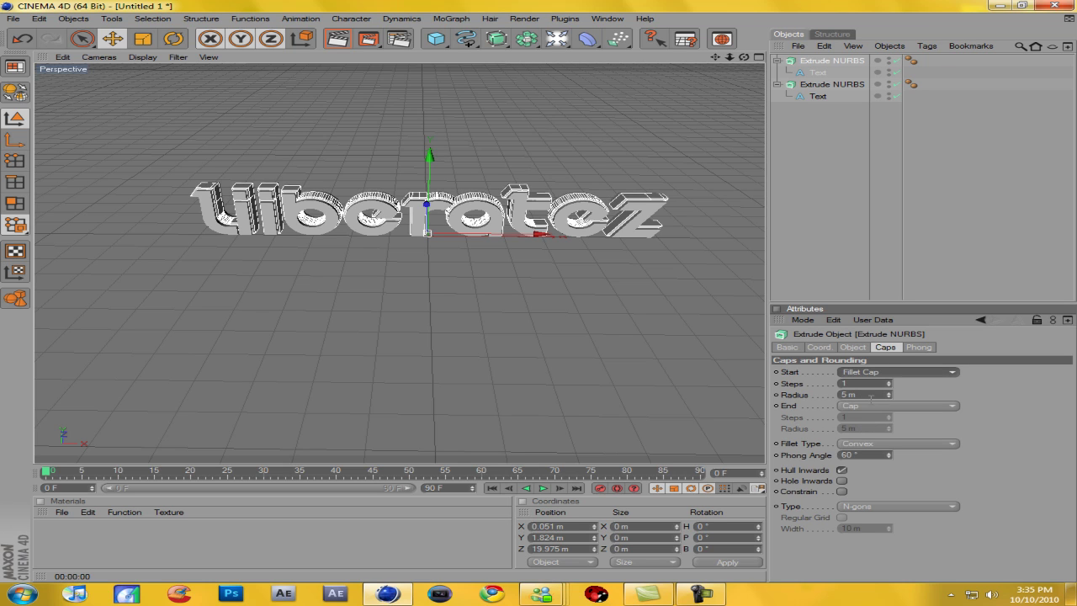
double_click(871, 395)
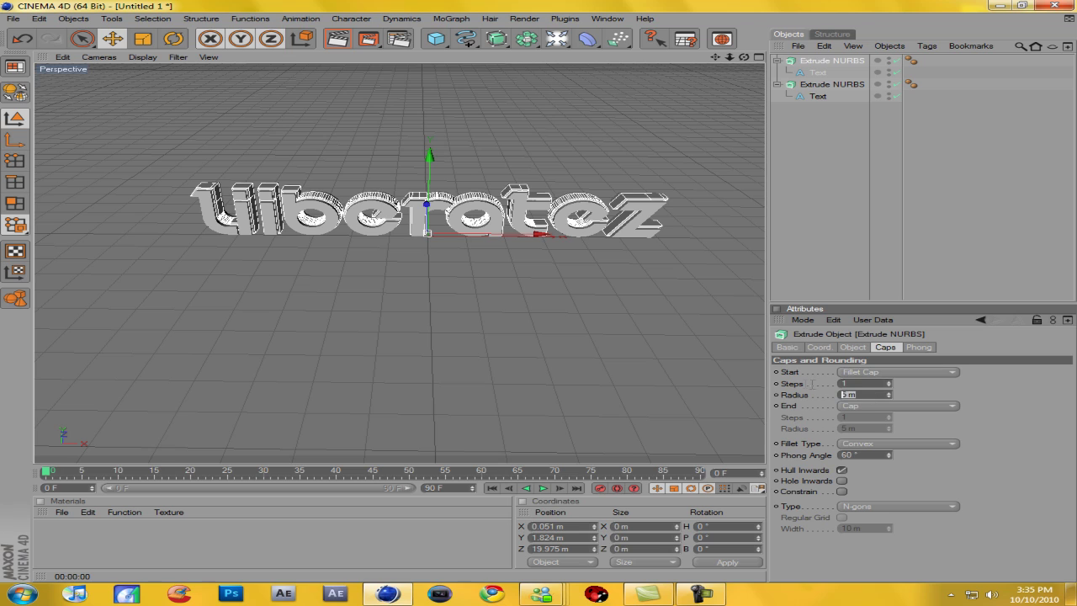
key(Return)
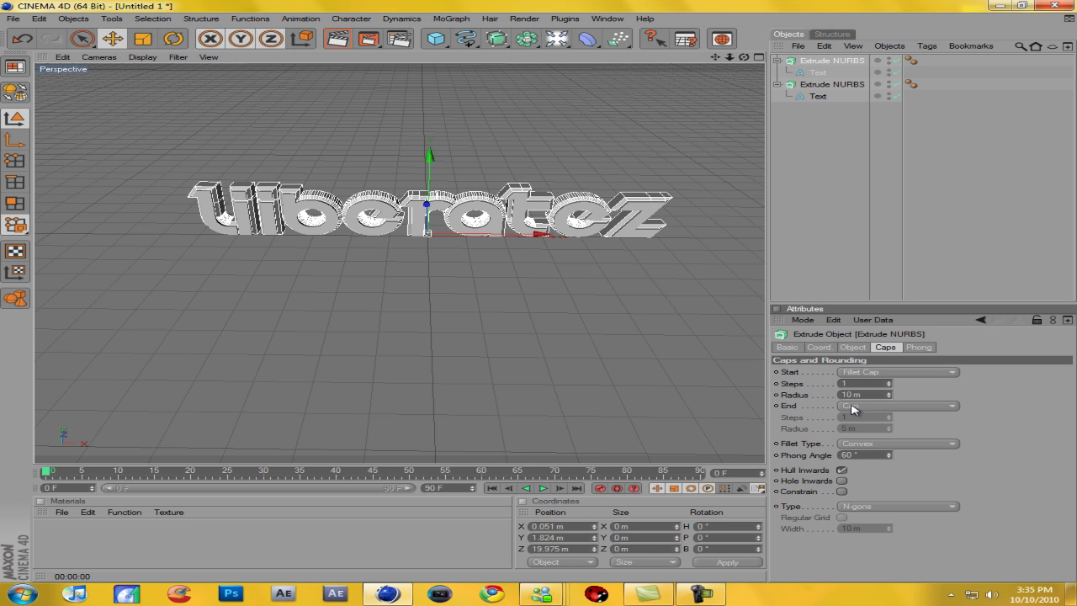
- Set the same extrusion's end to Fillet Cap with a radius of 10 m
click(854, 408)
click(868, 443)
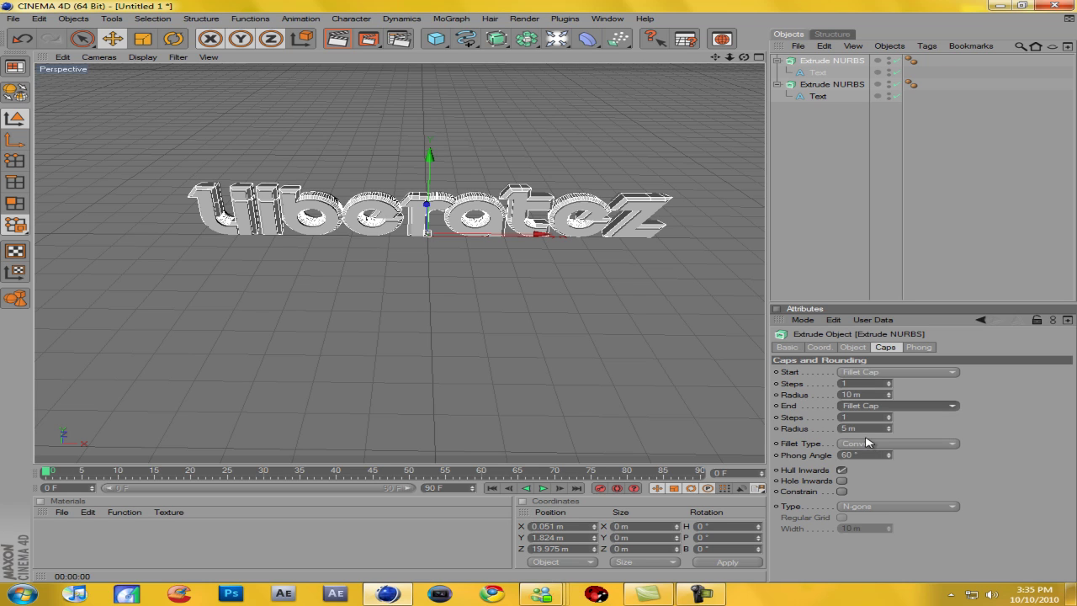
double_click(871, 429)
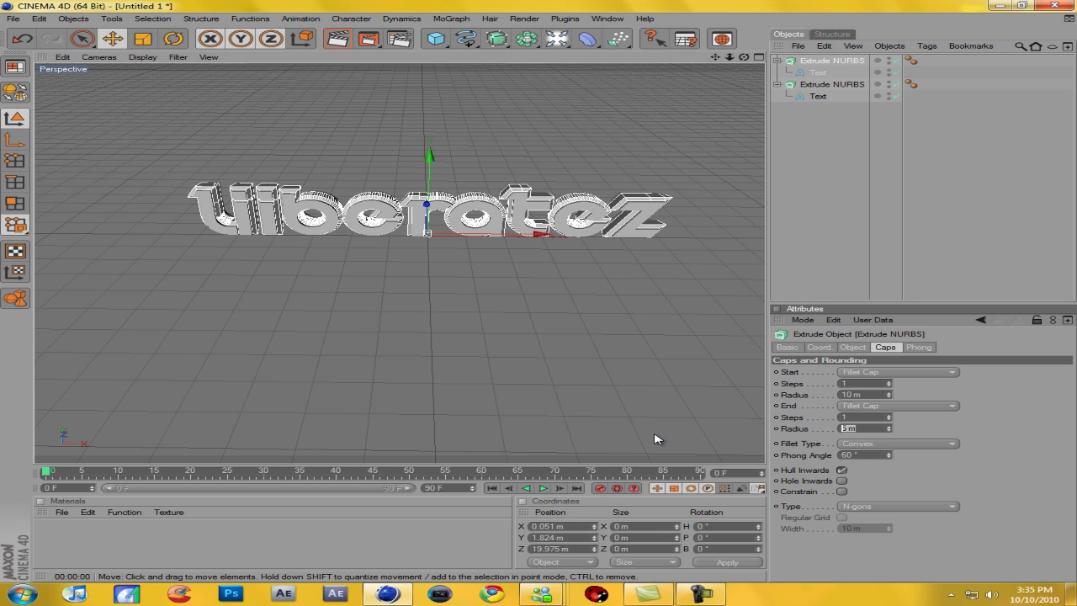
text(10)
key(Return)
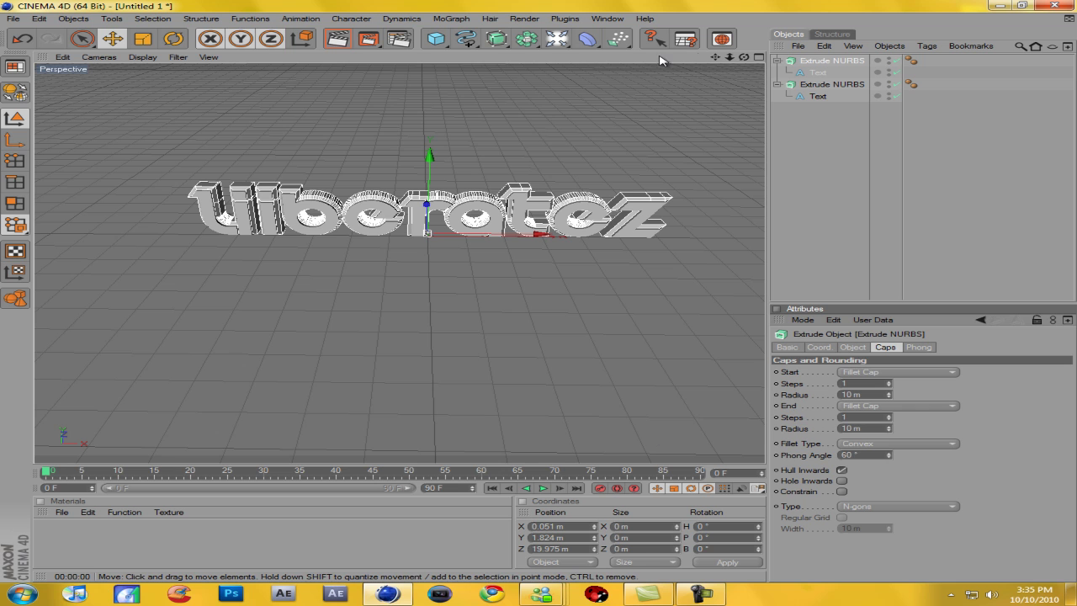
- Render the perspective view to examine the filleted layer around the text, then return to the editable view
drag(743, 57, 676, 148)
scroll(675, 150, up, 3)
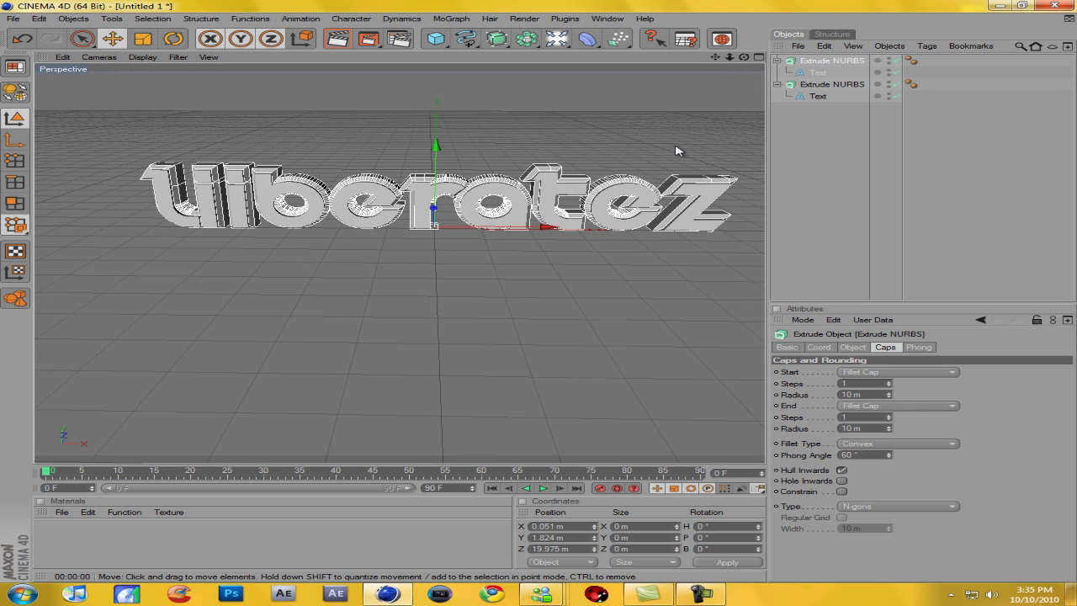
drag(715, 57, 543, 306)
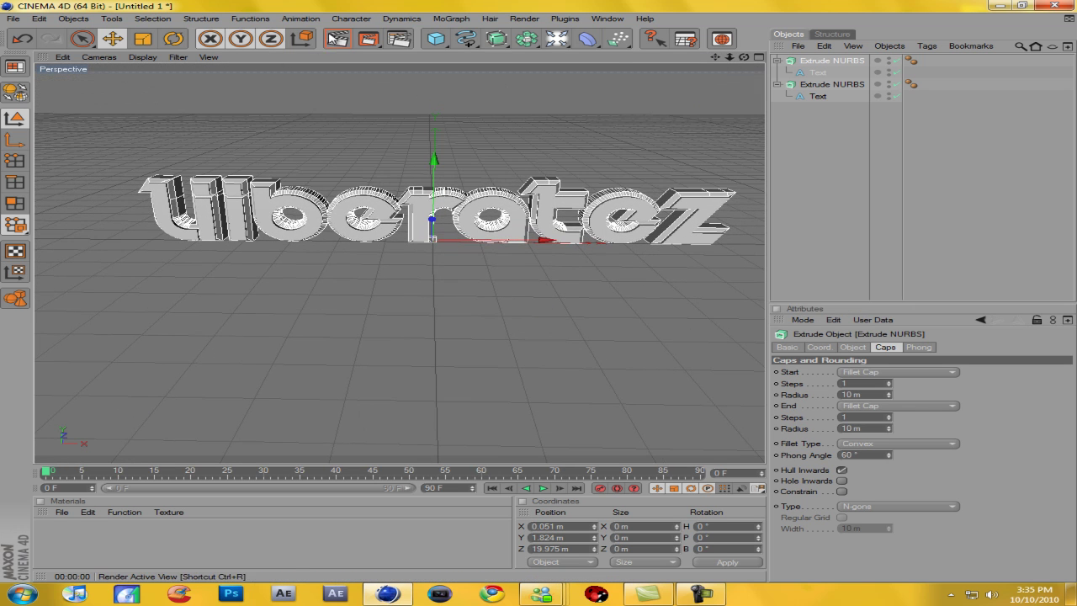
click(337, 39)
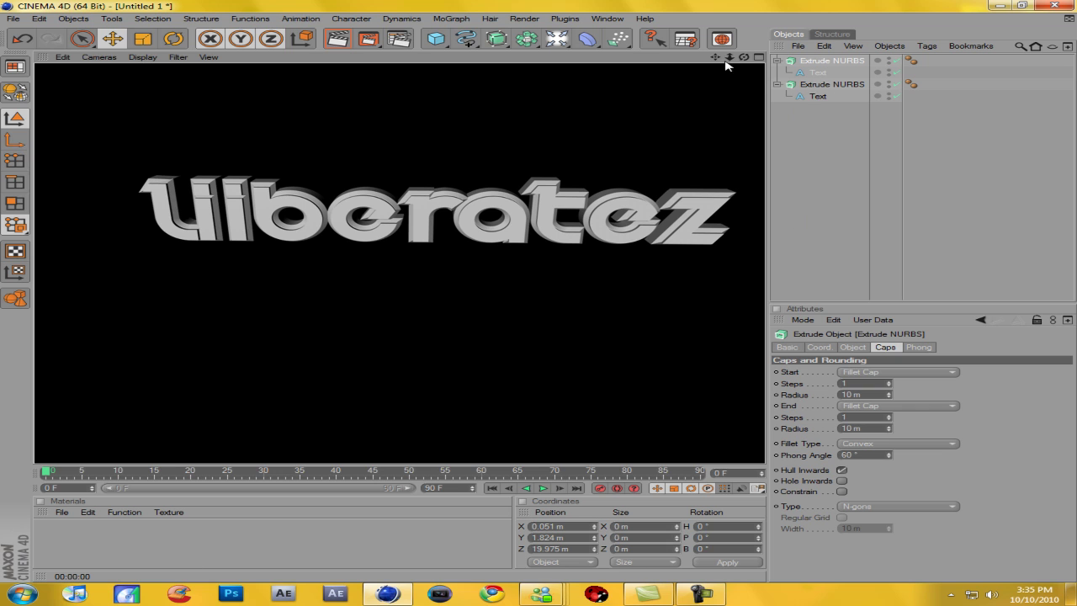
click(757, 56)
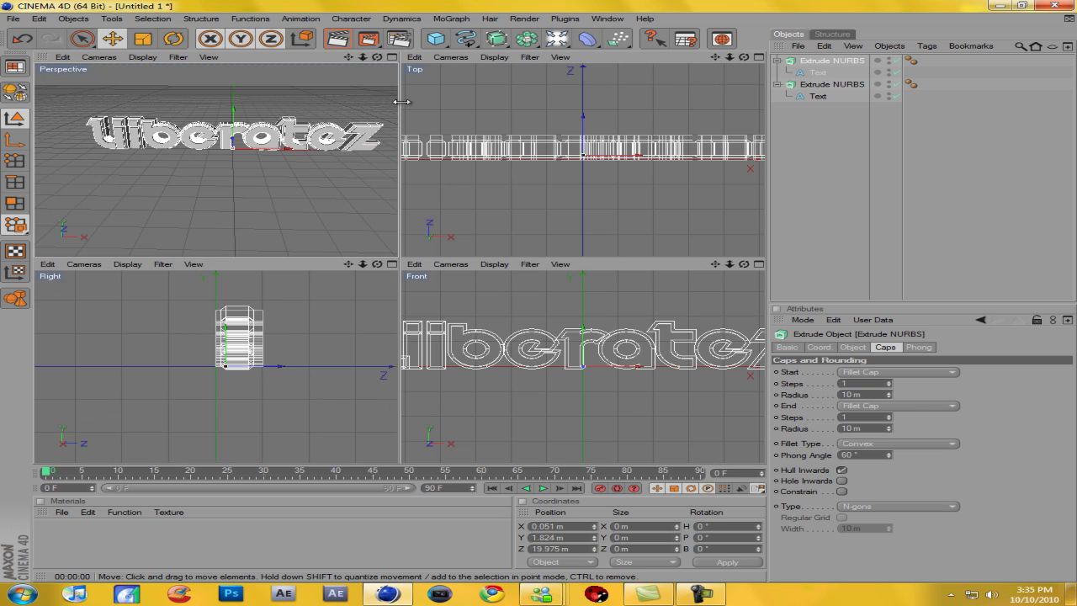
click(758, 57)
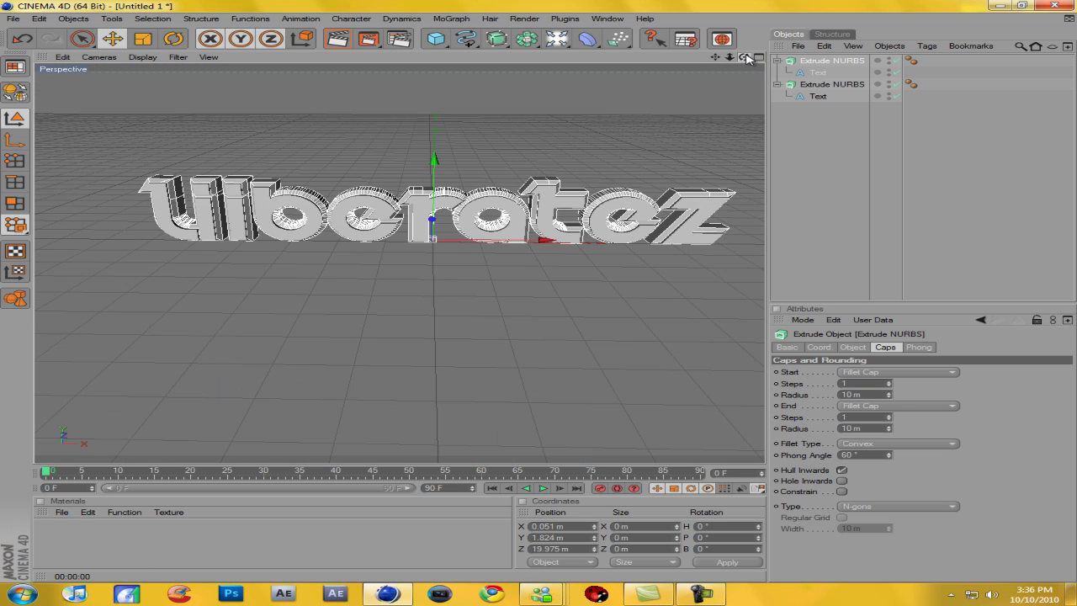
drag(744, 57, 544, 297)
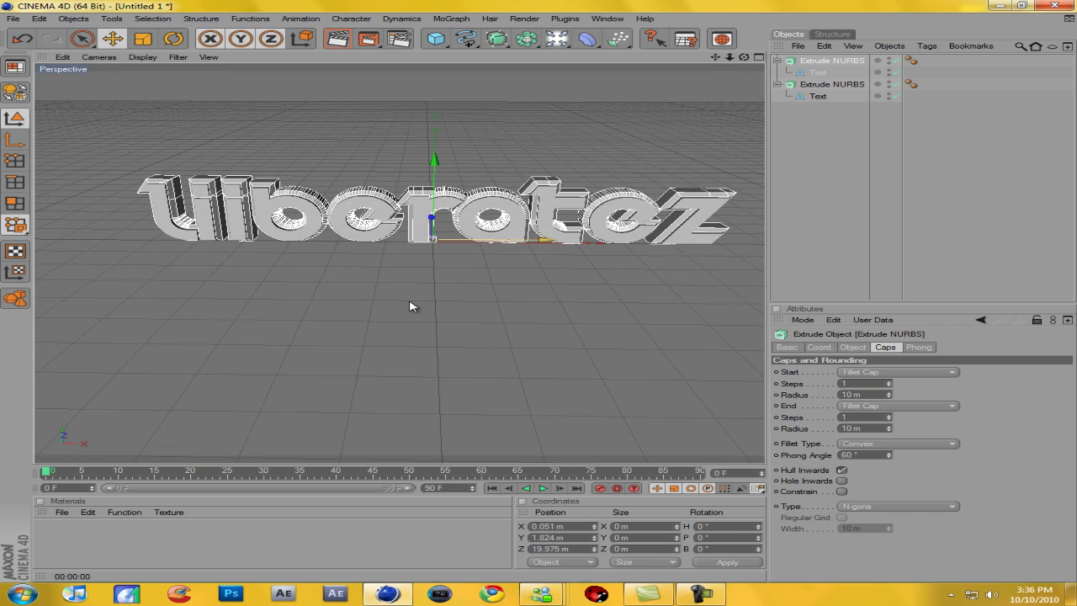
- Create a new material and set its colour brightness to 100%
click(63, 513)
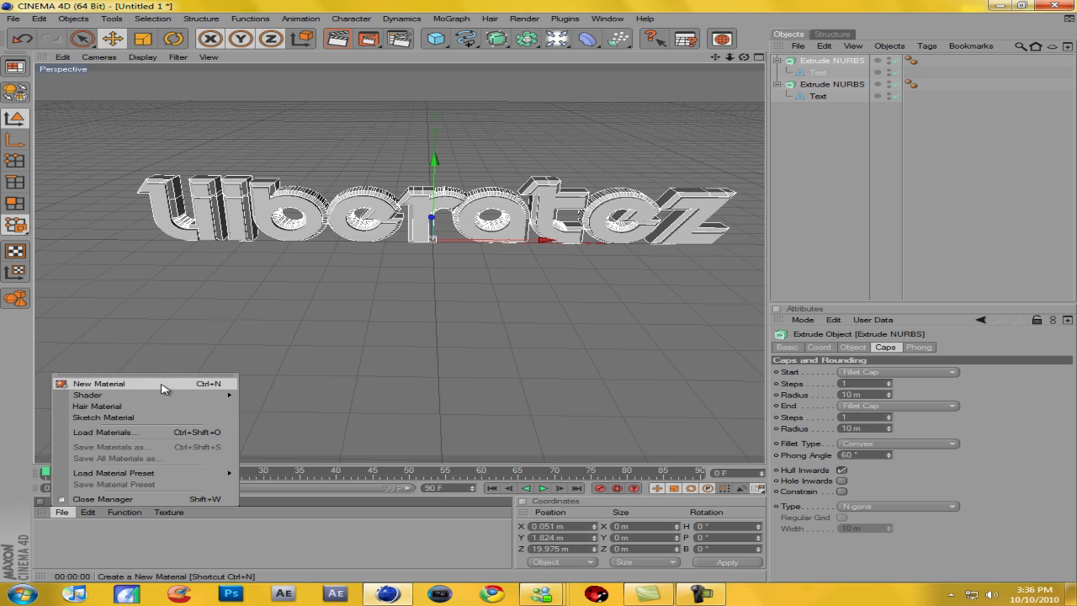
mouse_move(192, 394)
click(98, 384)
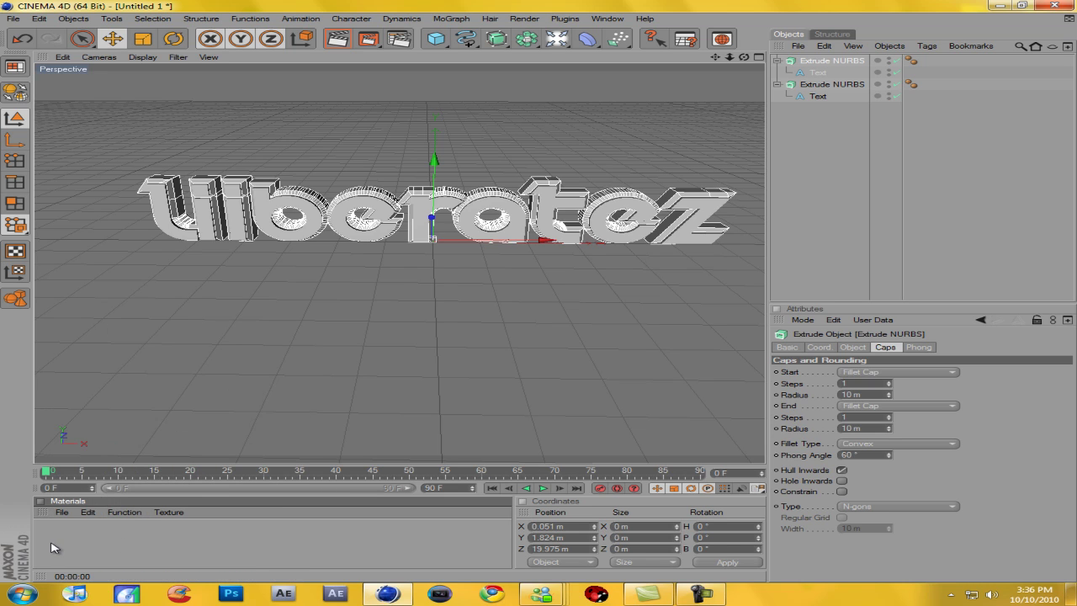
click(54, 545)
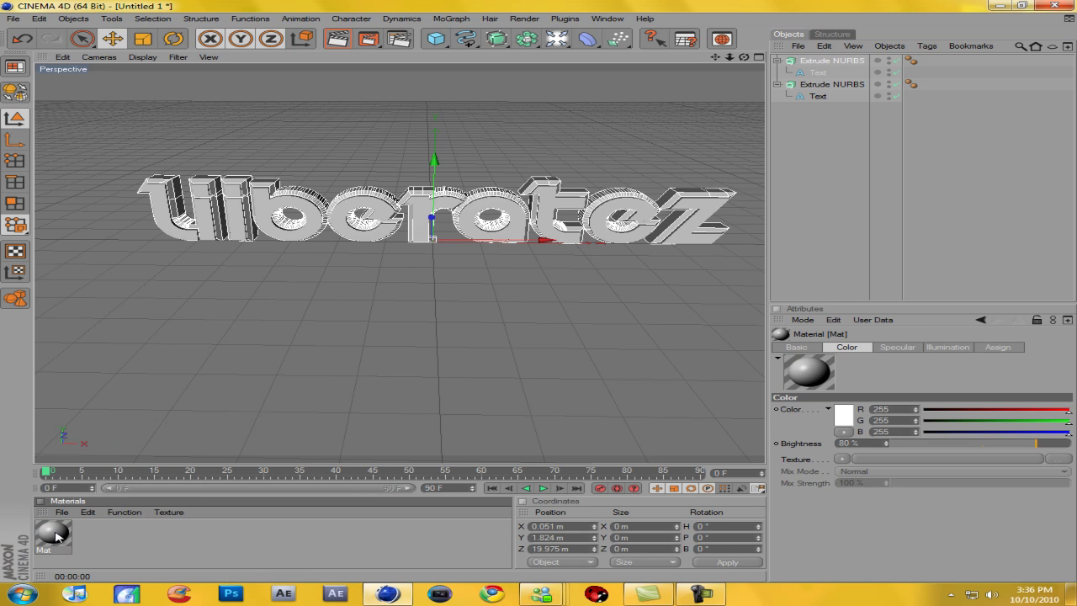
double_click(54, 538)
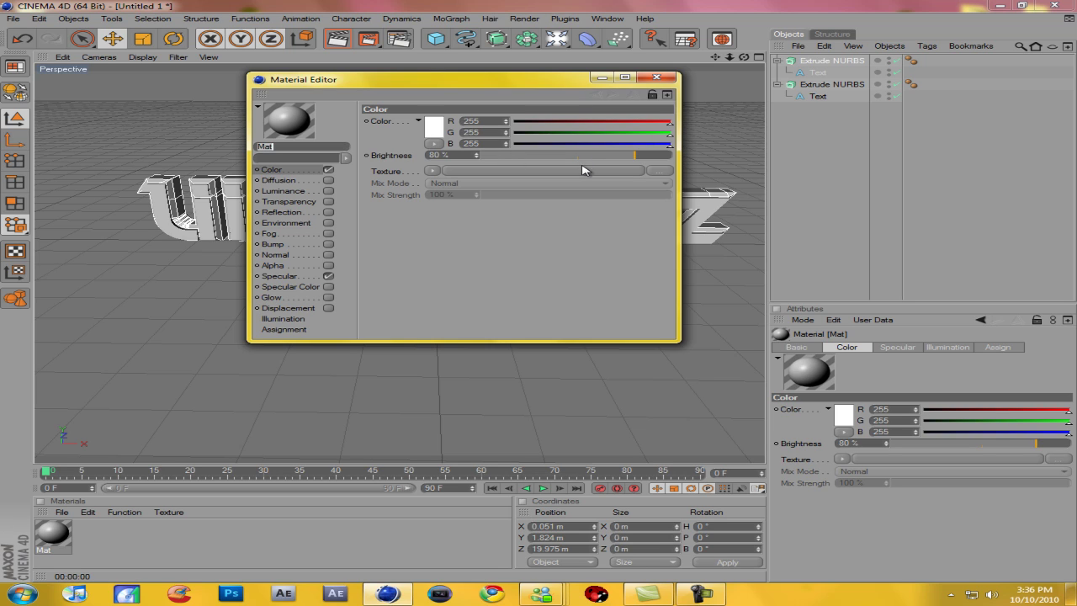
drag(568, 160, 715, 164)
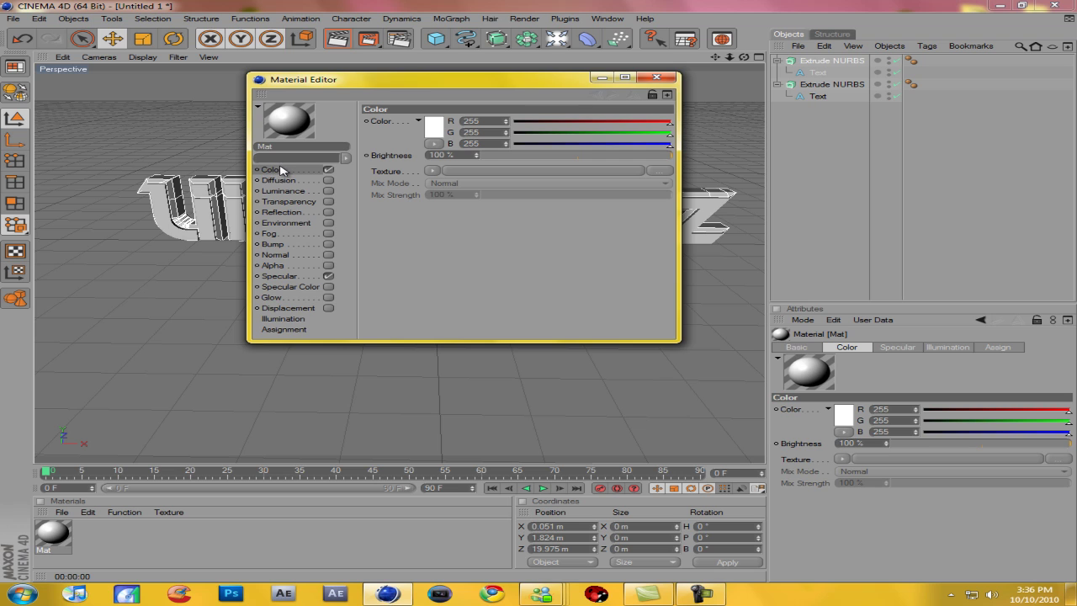
- Set the material's colour to bright green with RGB 71, 242, 40
click(434, 128)
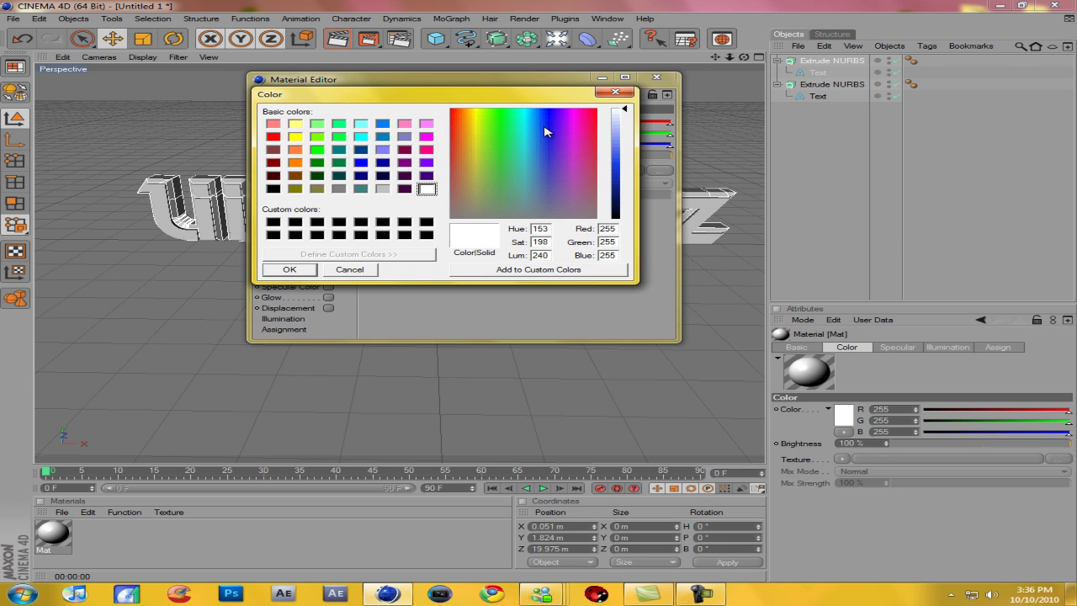
drag(545, 132, 496, 122)
drag(623, 136, 622, 160)
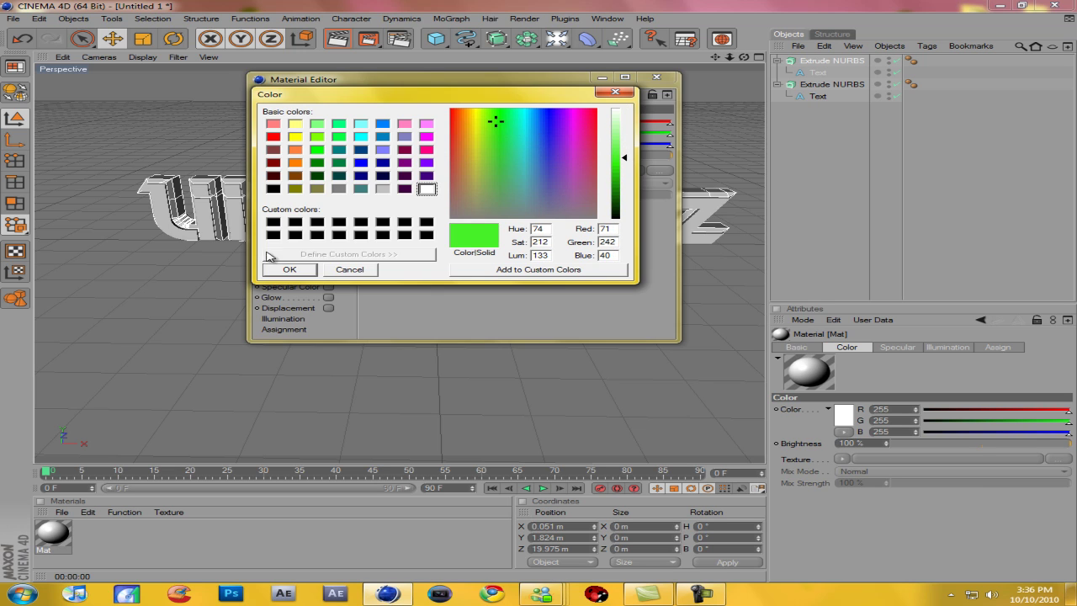
click(288, 270)
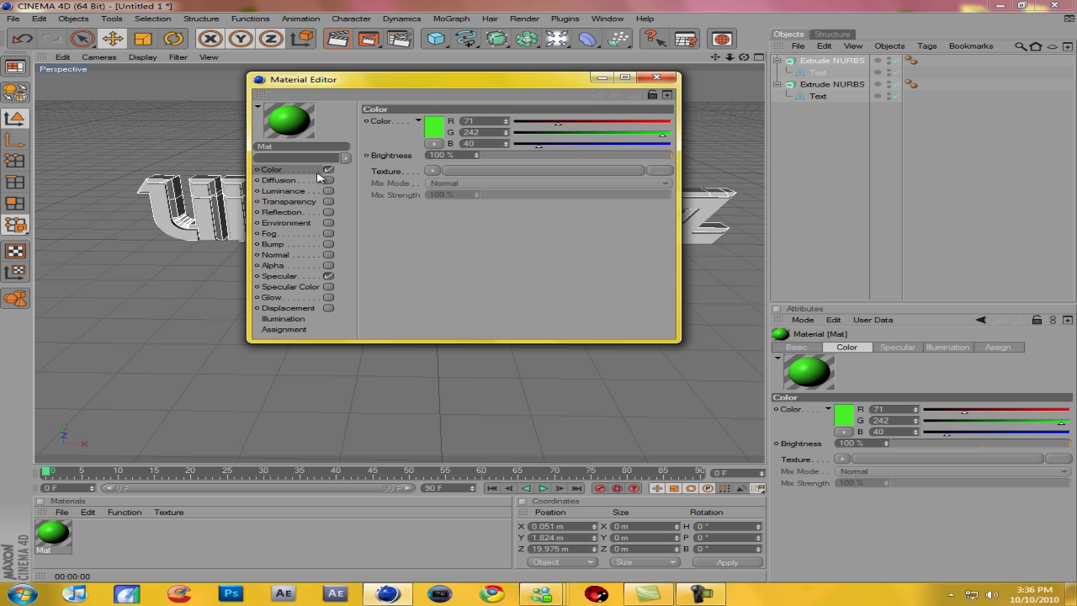
- Enable Reflection on the green material with a Fresnel texture and close the material's settings
click(281, 212)
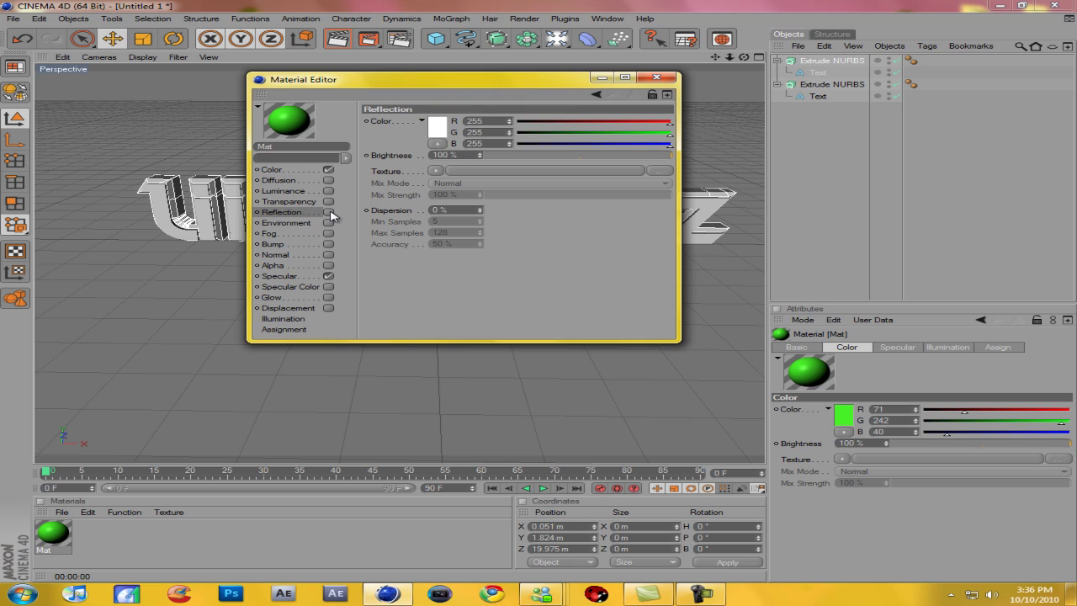
click(328, 212)
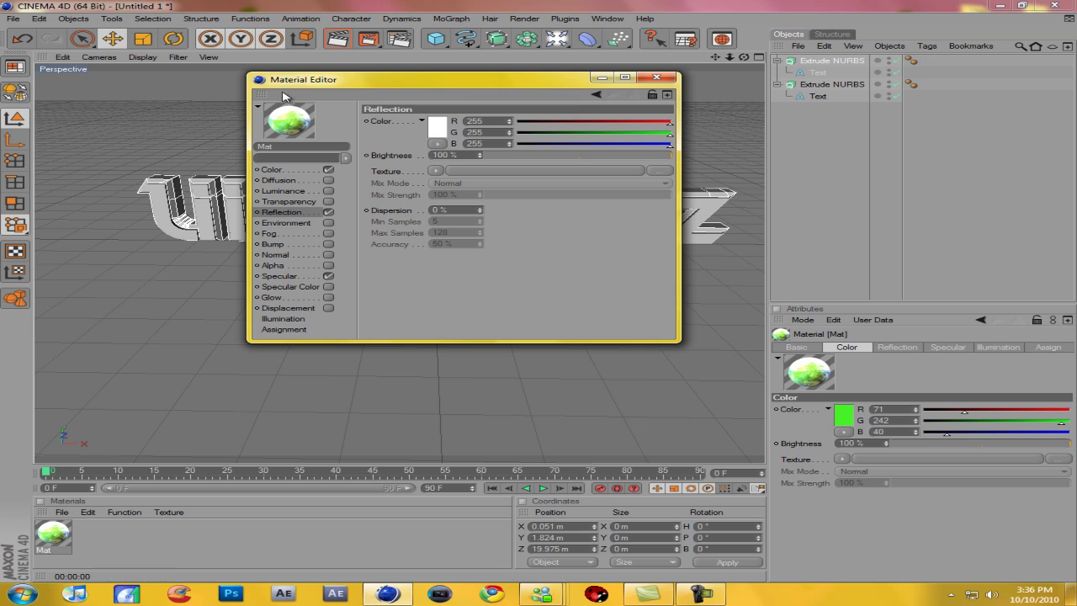
click(439, 172)
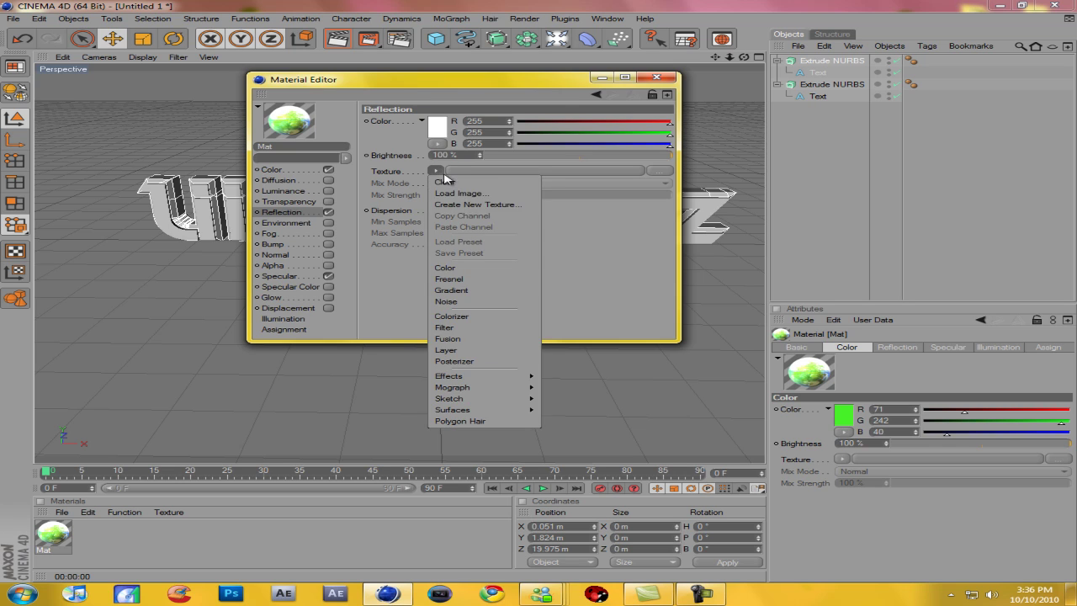
click(469, 281)
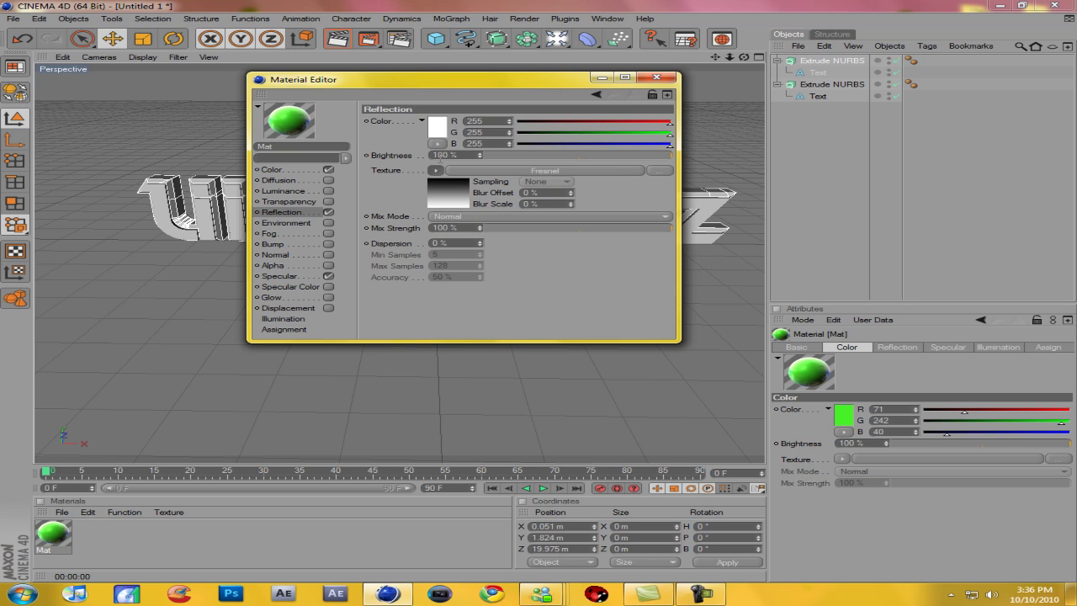
click(656, 77)
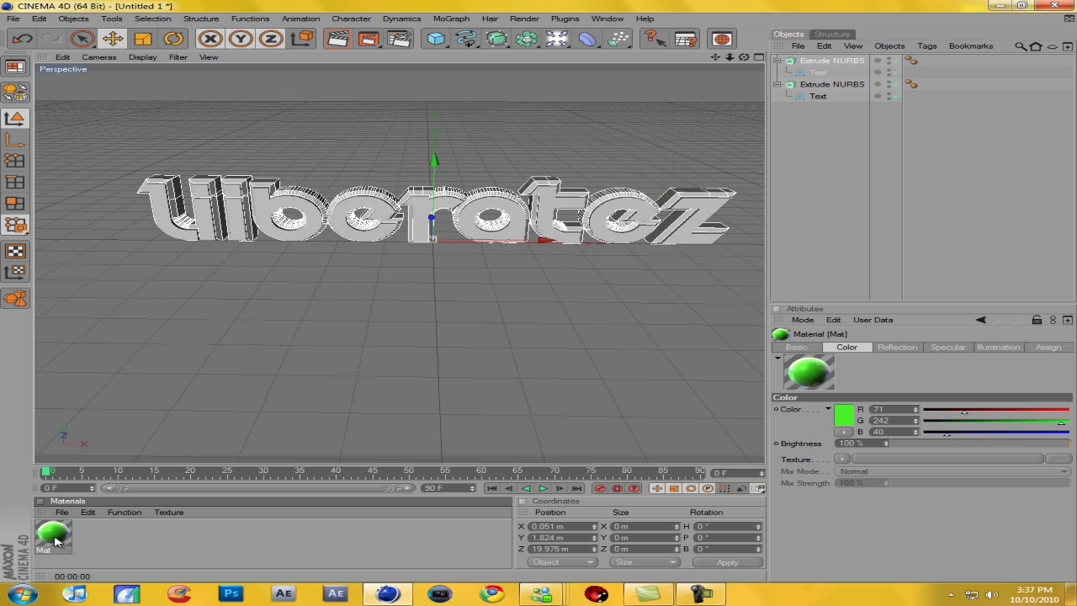
- Apply the green material to the filleted extrusion and render the perspective view
drag(55, 540, 625, 199)
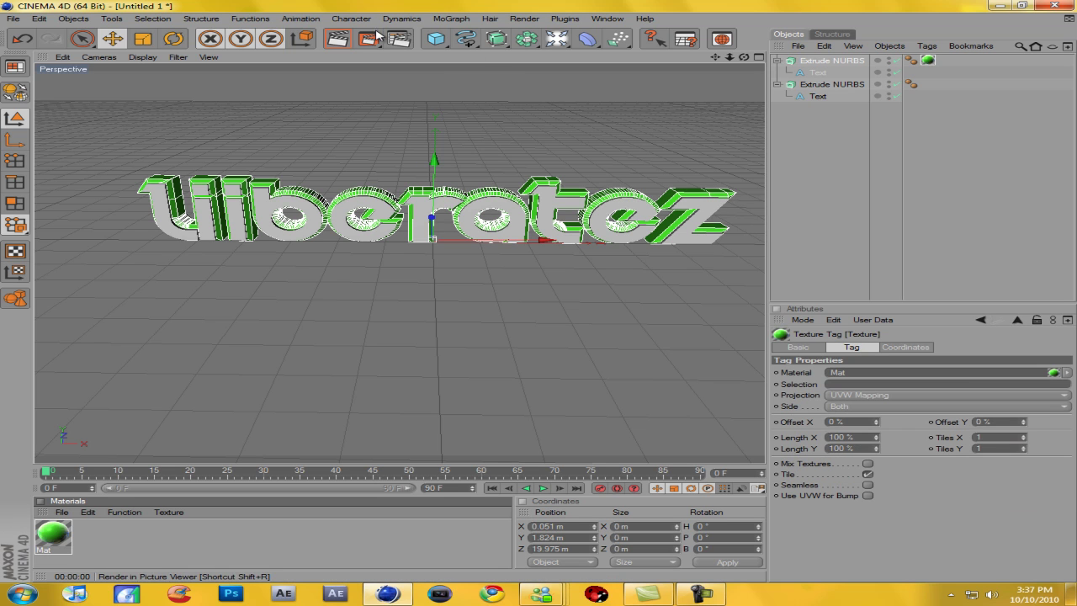
click(337, 39)
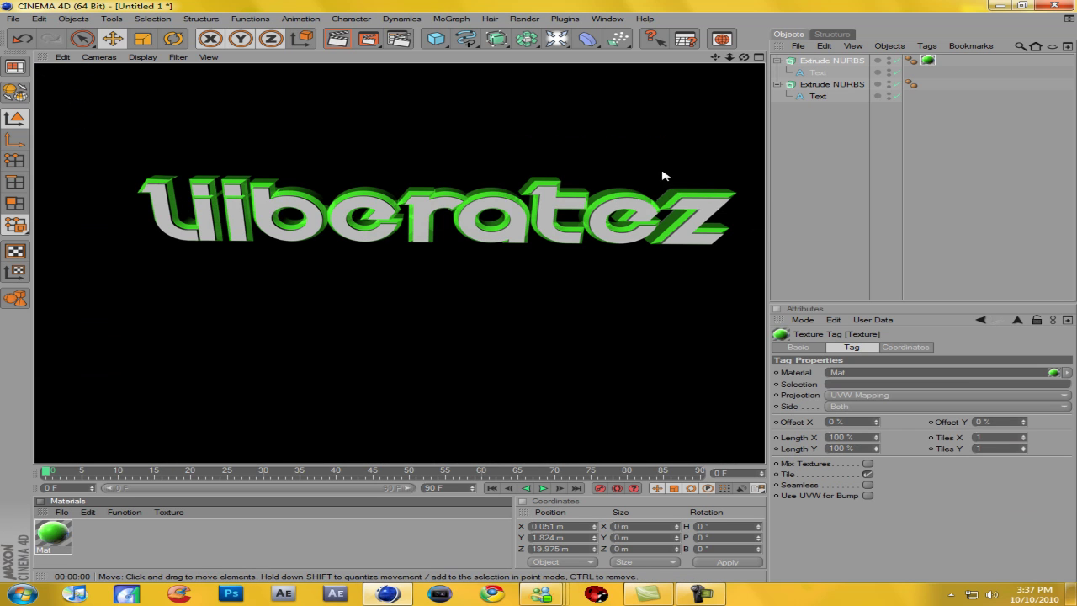
- Create another new material and set its colour brightness to 150%
click(107, 540)
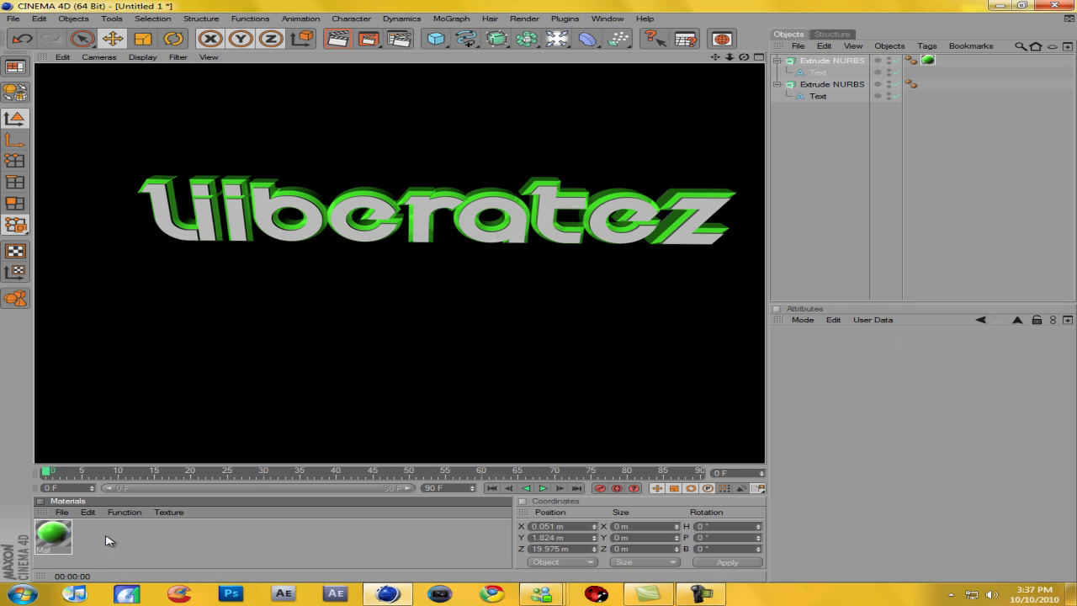
double_click(132, 543)
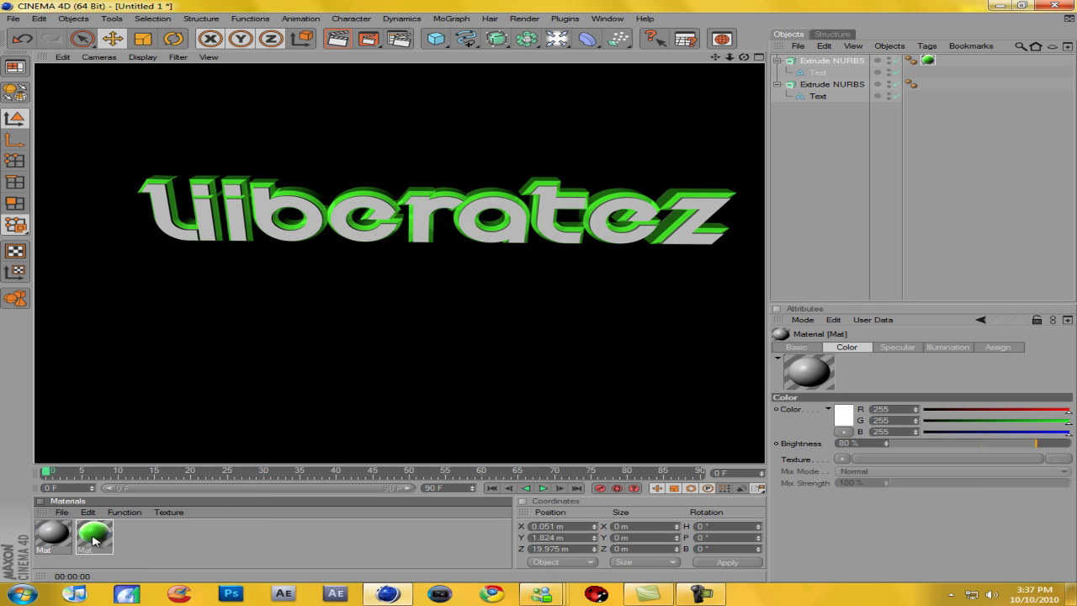
double_click(63, 533)
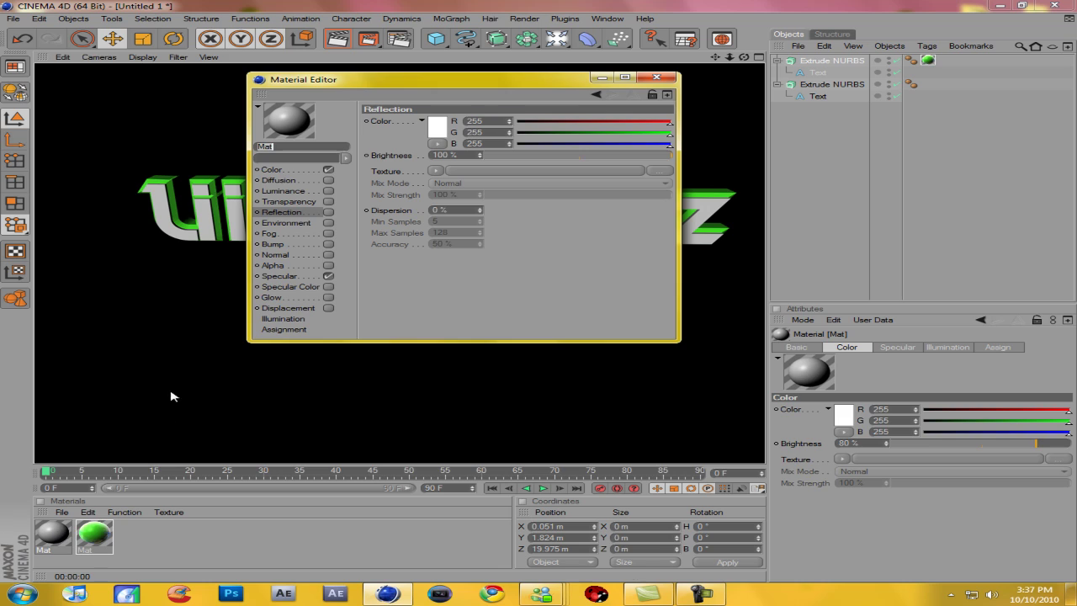
click(280, 170)
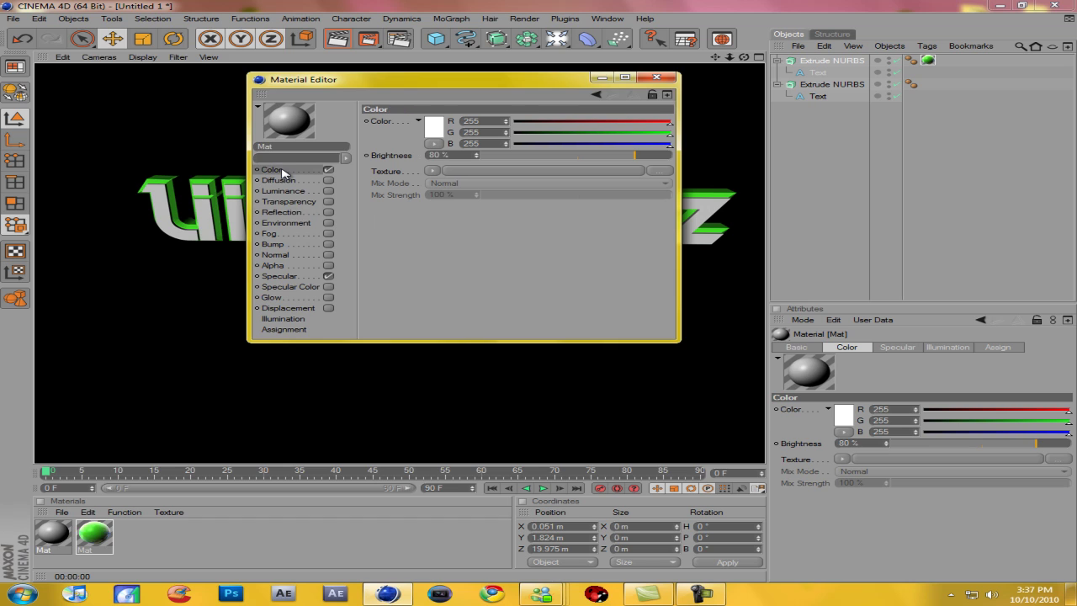
click(533, 155)
drag(533, 154, 673, 155)
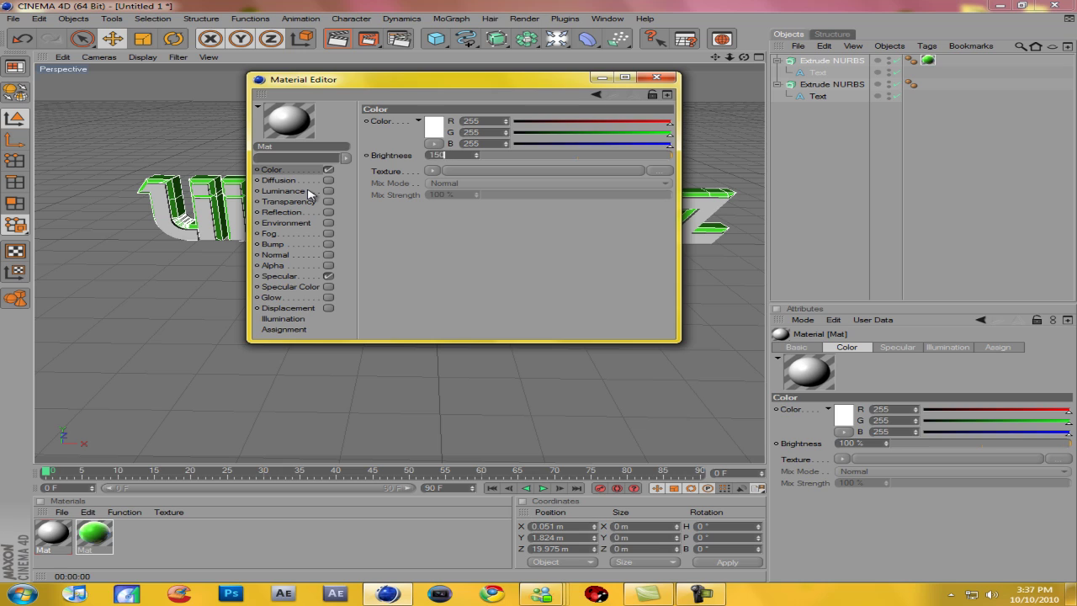
key(Return)
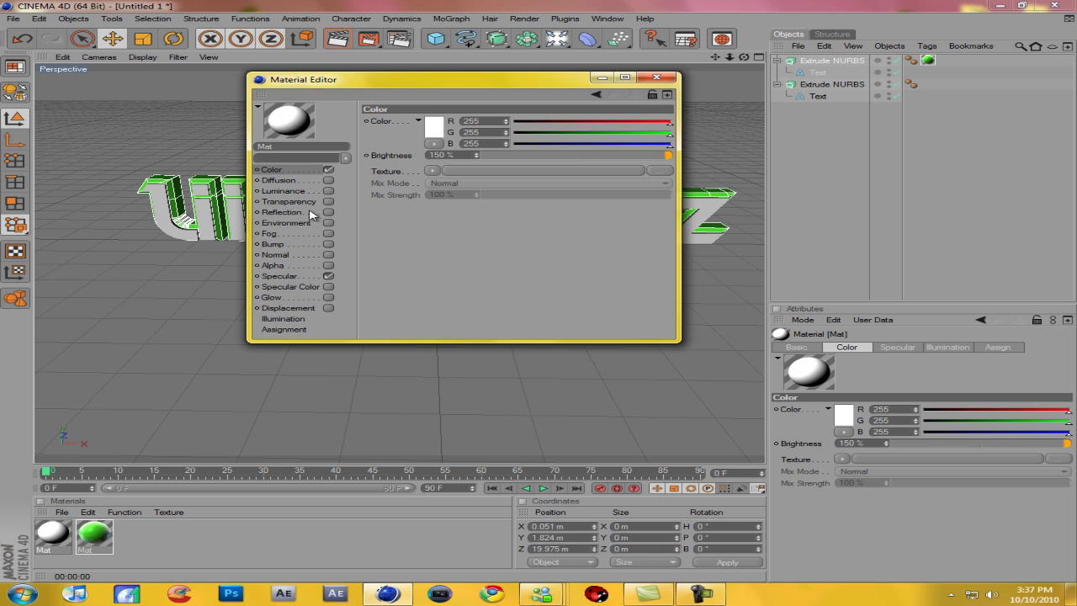
- Enable Reflection with a Fresnel texture on the white material and close its settings
click(282, 212)
click(328, 212)
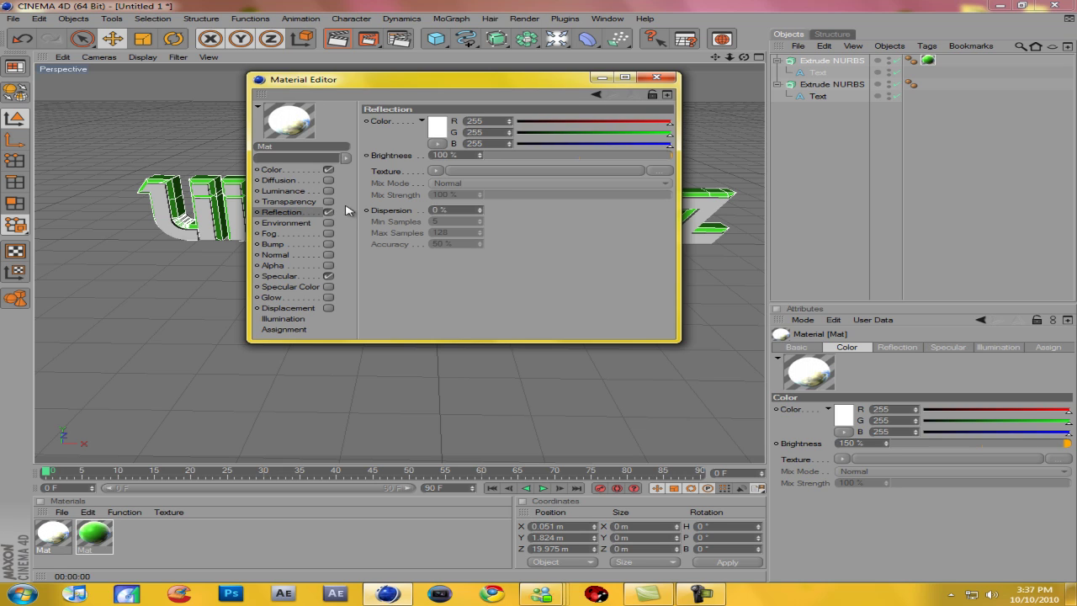
click(434, 171)
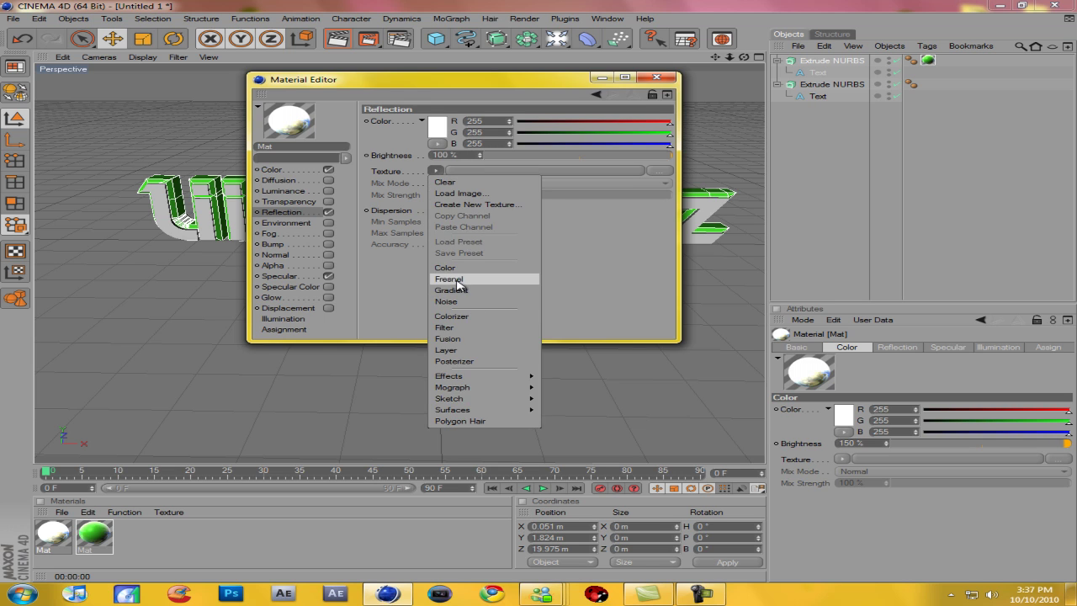
click(503, 282)
click(657, 76)
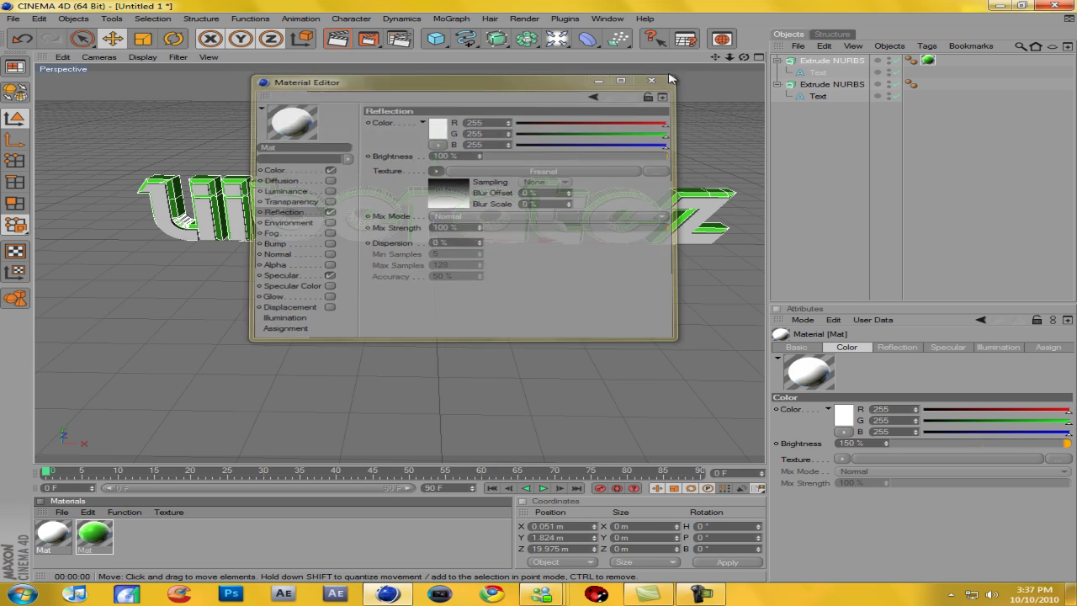
- Apply the white material to the front text extrusion, render the perspective view, and deselect everything
drag(54, 538, 215, 233)
click(337, 39)
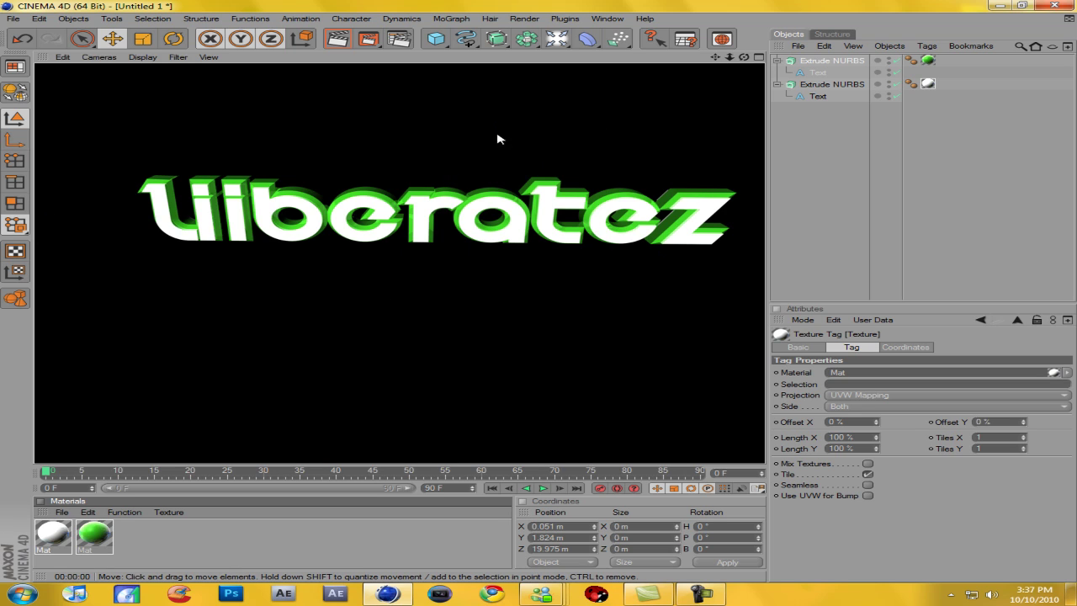
drag(743, 56, 539, 292)
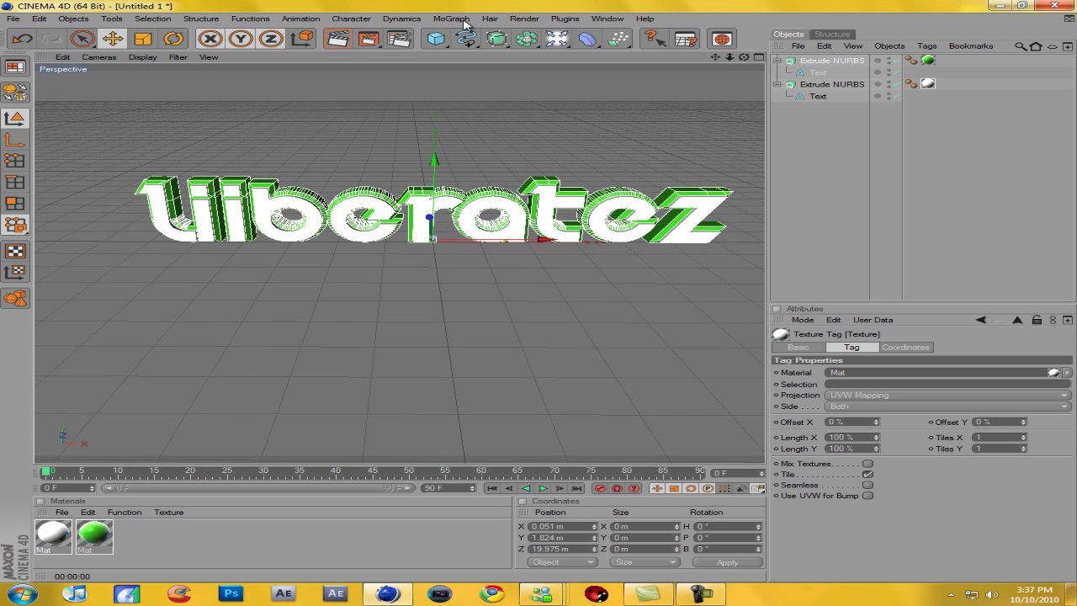
click(339, 38)
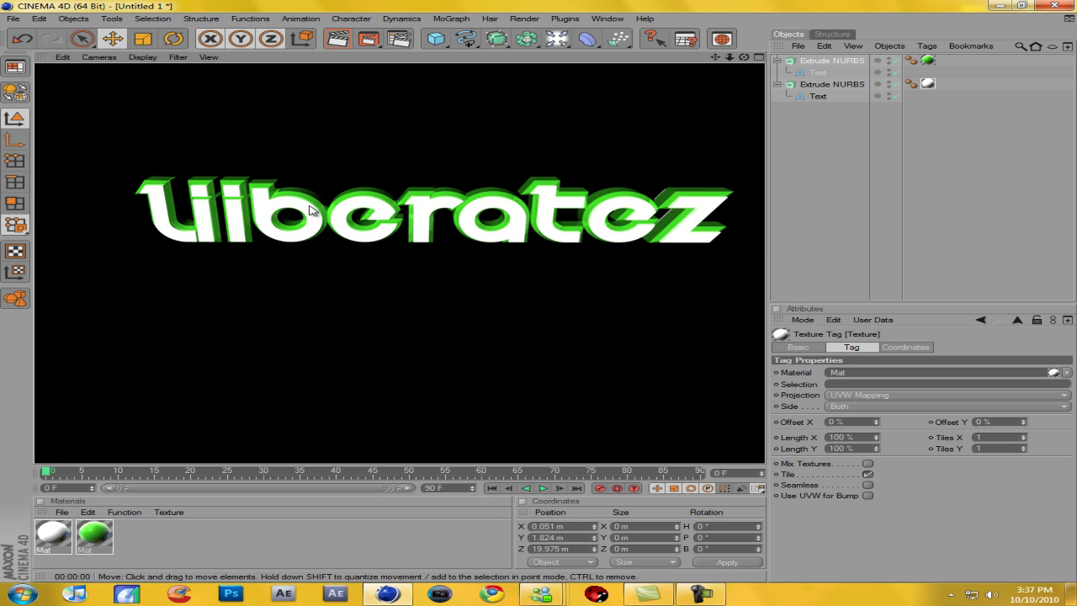
click(838, 194)
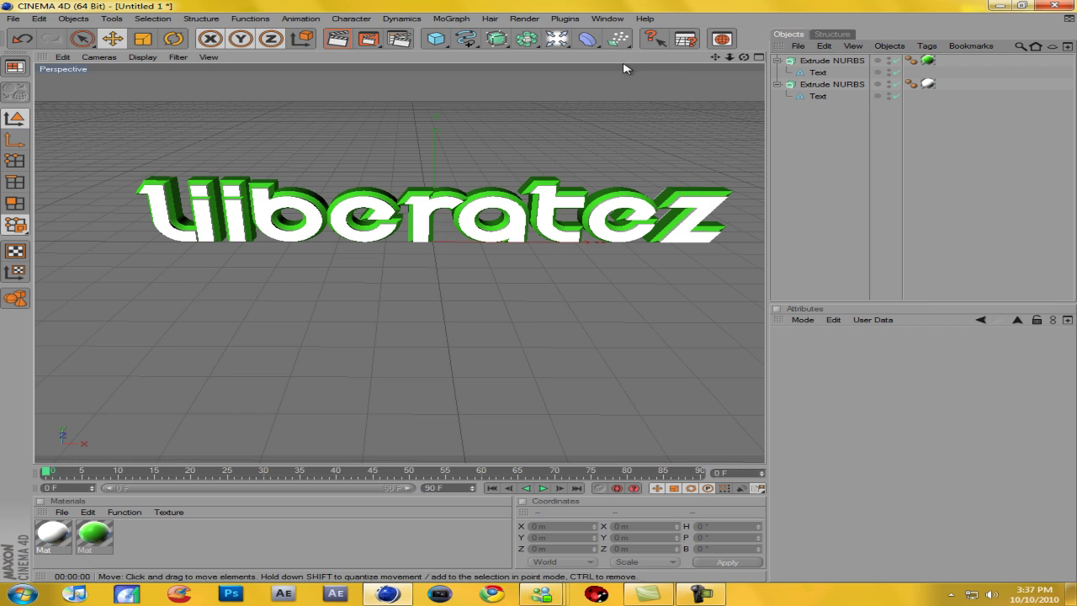
- Add a Plane object as the floor and enter 99999999 for both its width and height
click(435, 40)
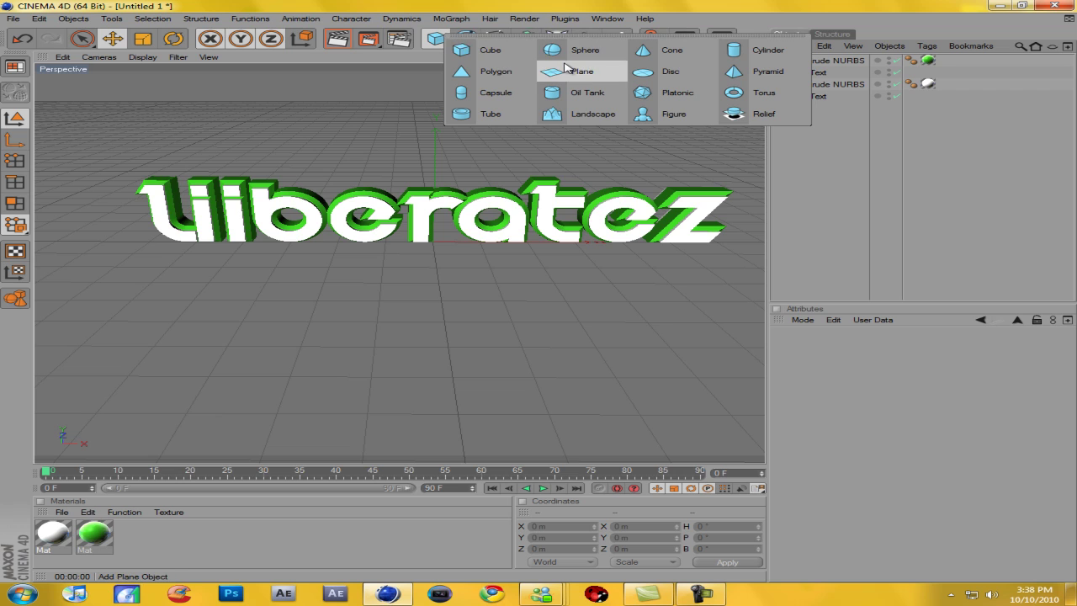
click(566, 71)
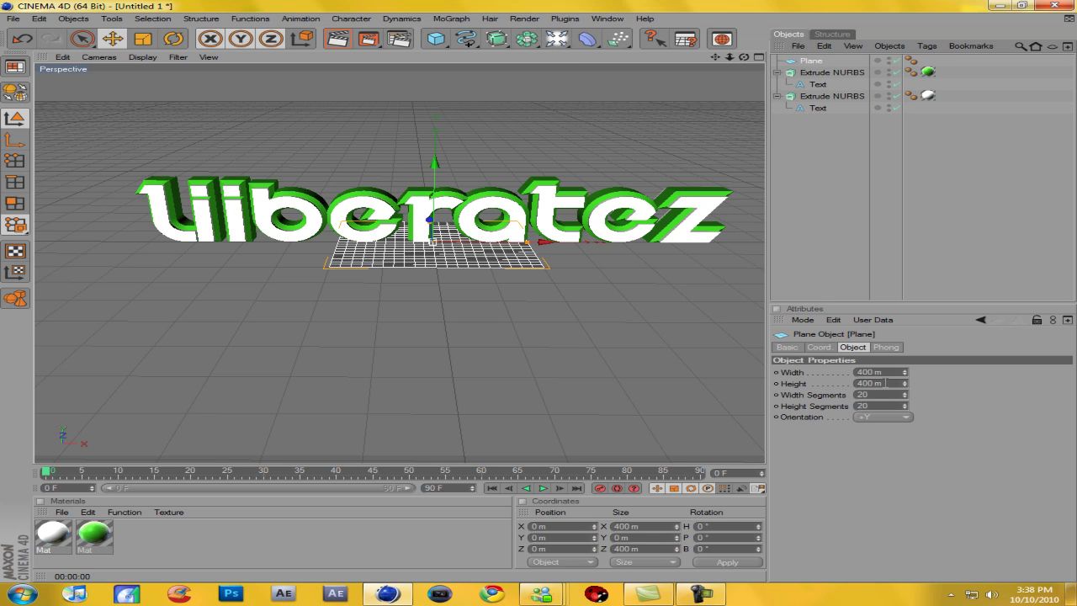
click(895, 371)
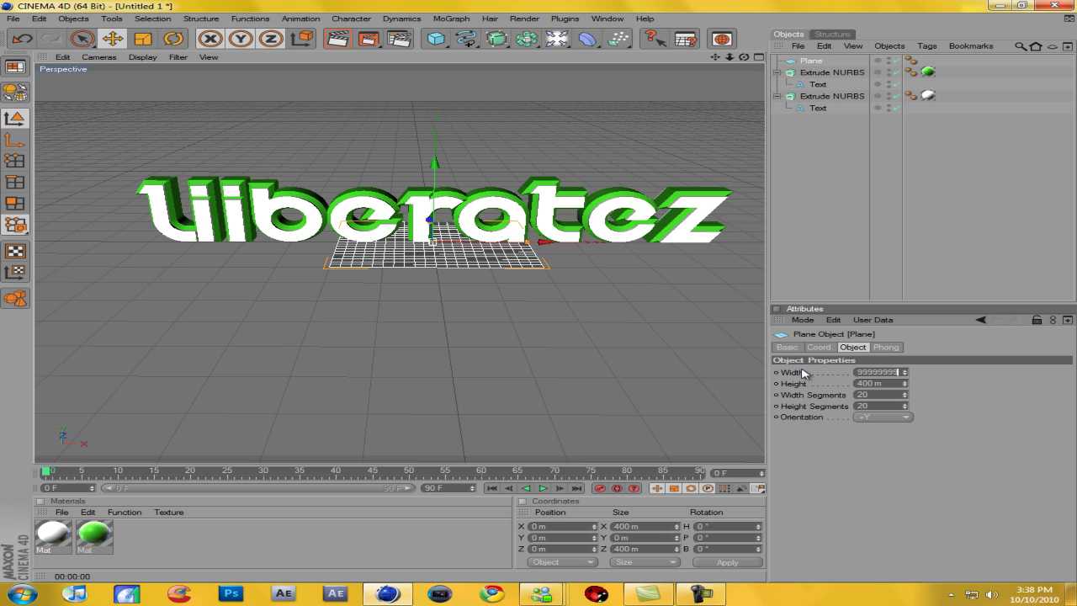
text(99999999)
key(Tab)
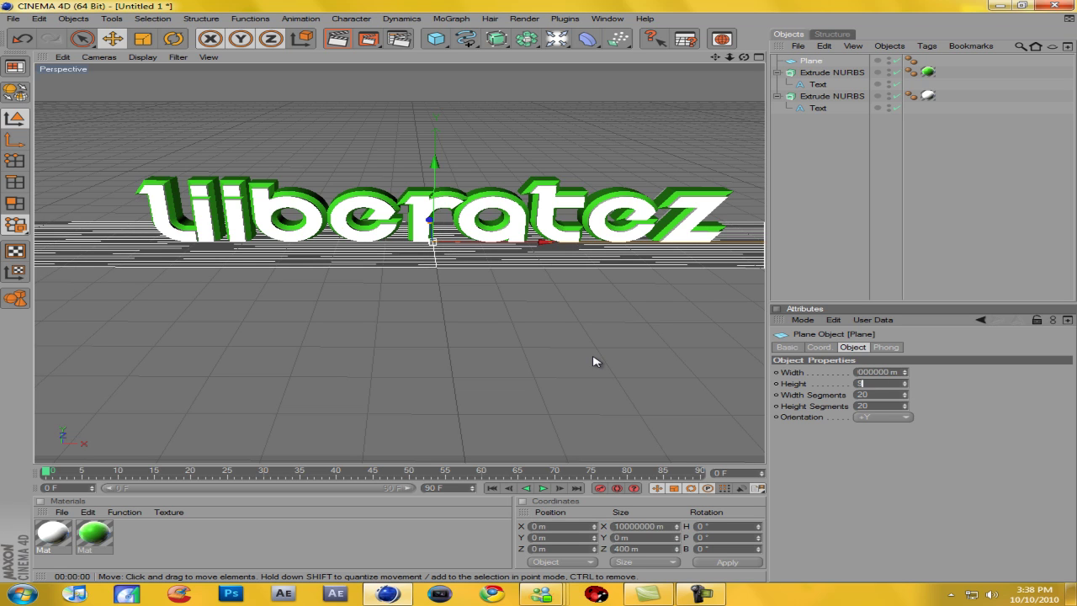
text(99999999)
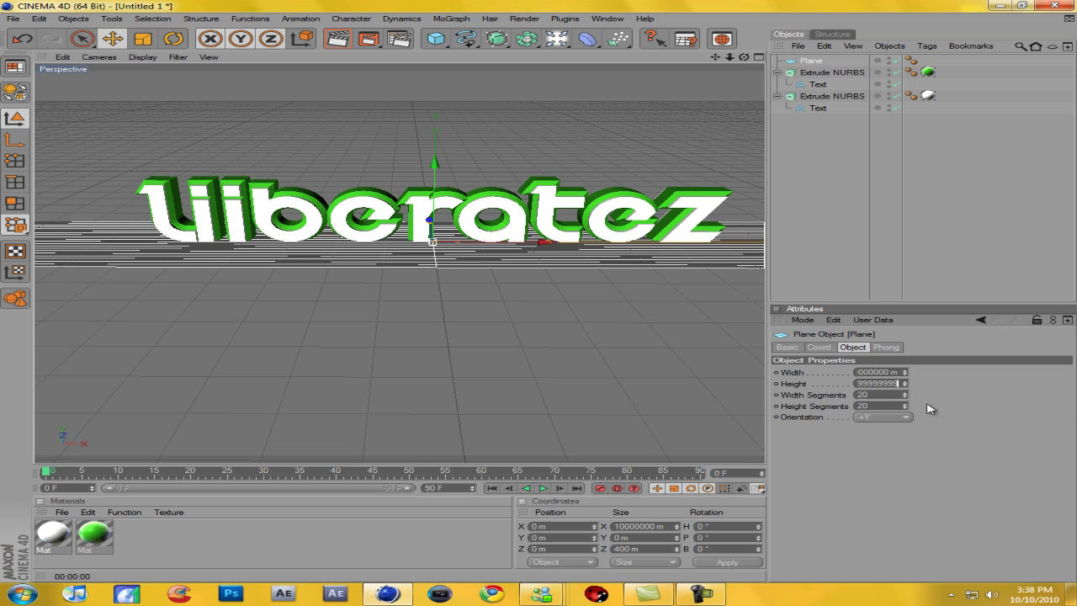
key(Return)
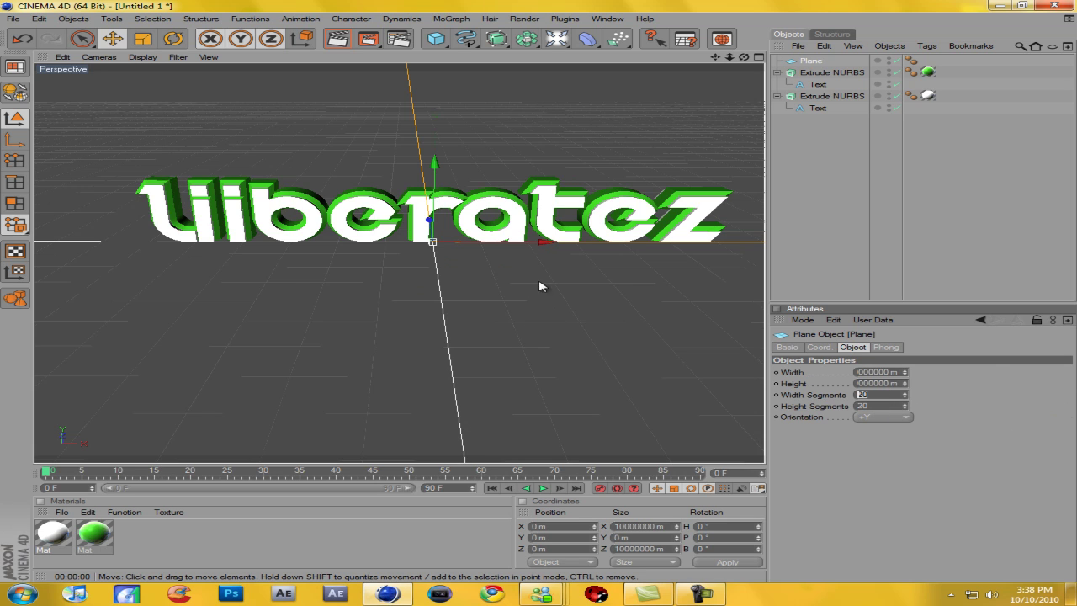
- Set the plane's width and height segments to 1 and render the perspective view
key(Tab)
text(1)
key(Return)
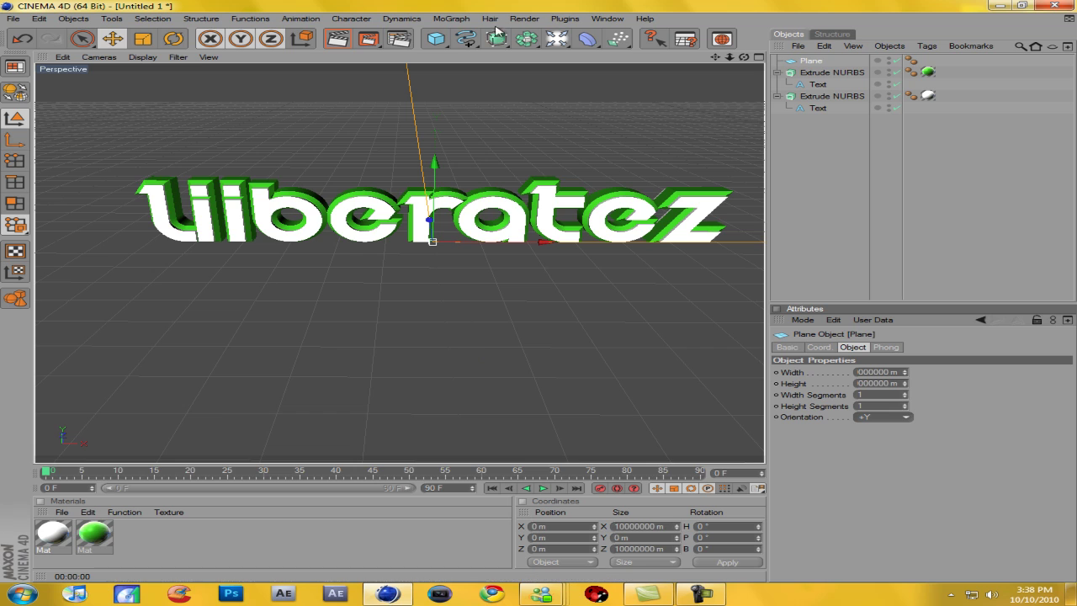
key(ctrl+r)
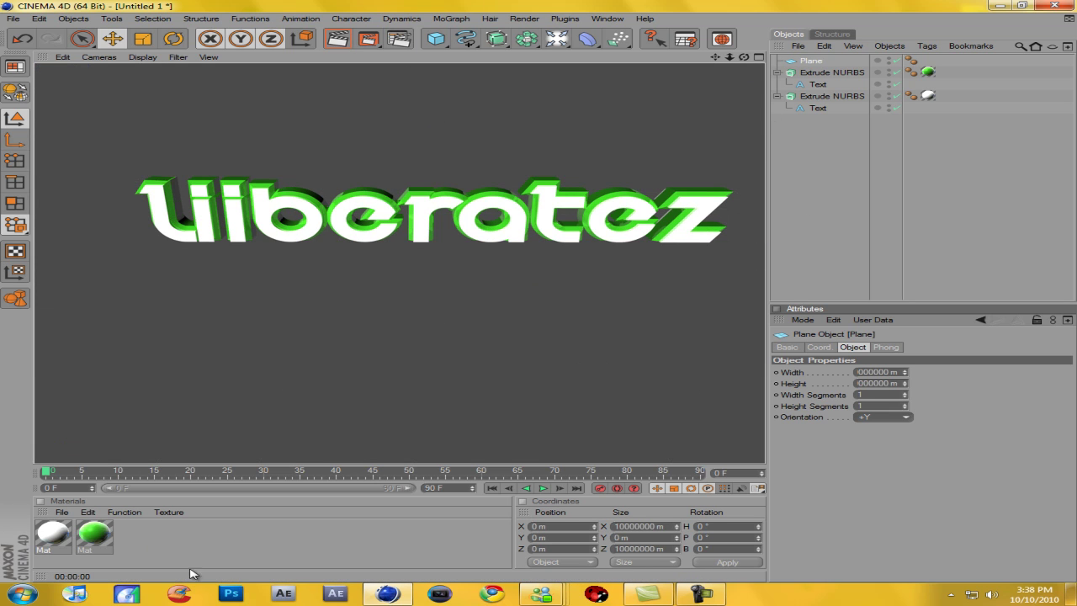
- Create a floor material with 100% colour brightness and a pink colour of RGB 235, 117, 244
double_click(128, 545)
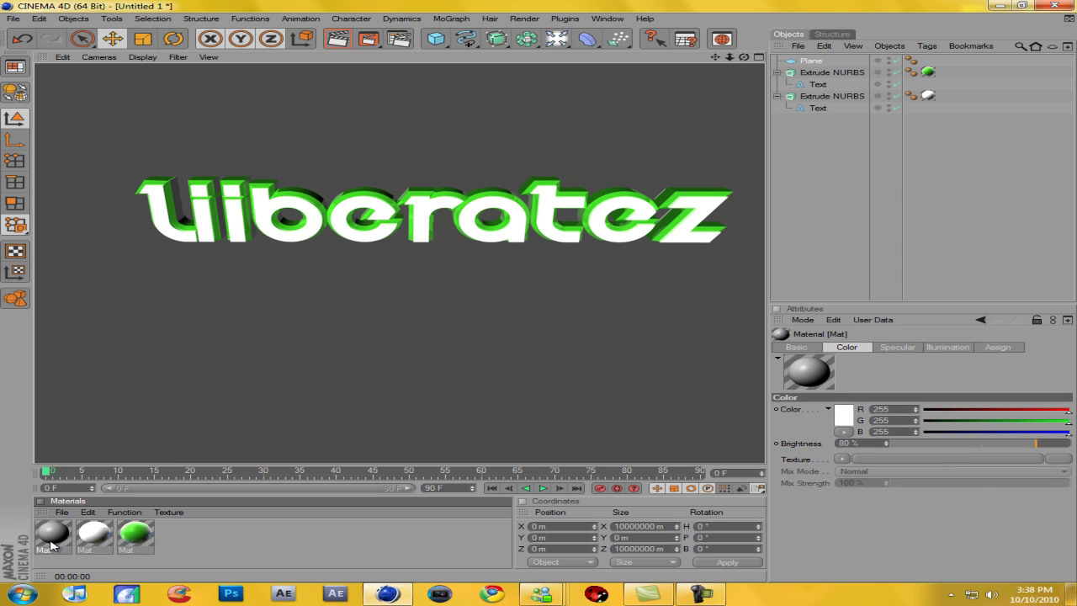
double_click(50, 543)
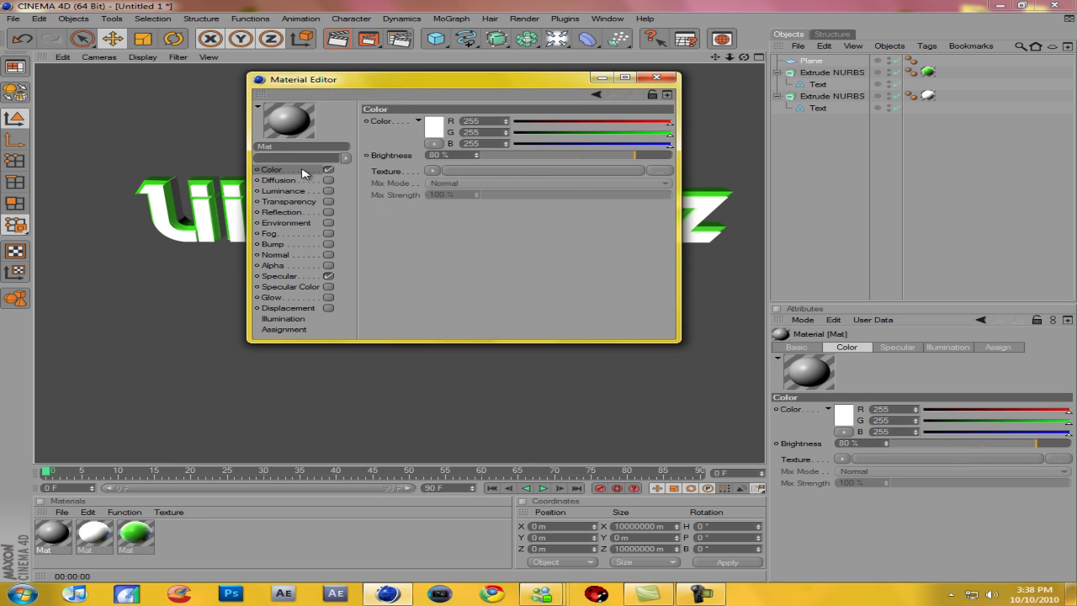
drag(634, 155, 797, 165)
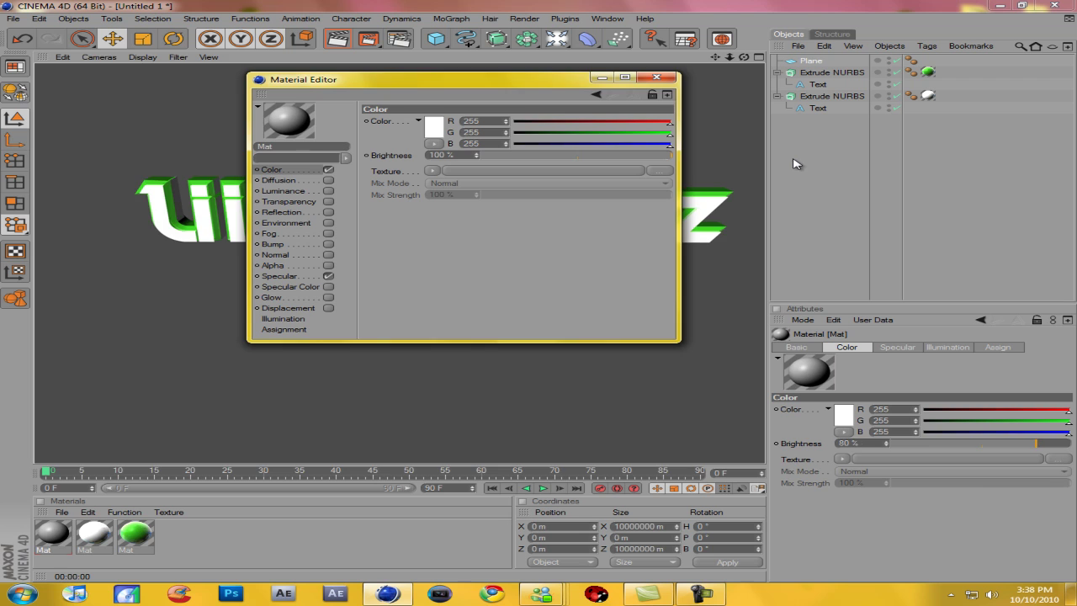
click(432, 131)
drag(533, 173, 627, 140)
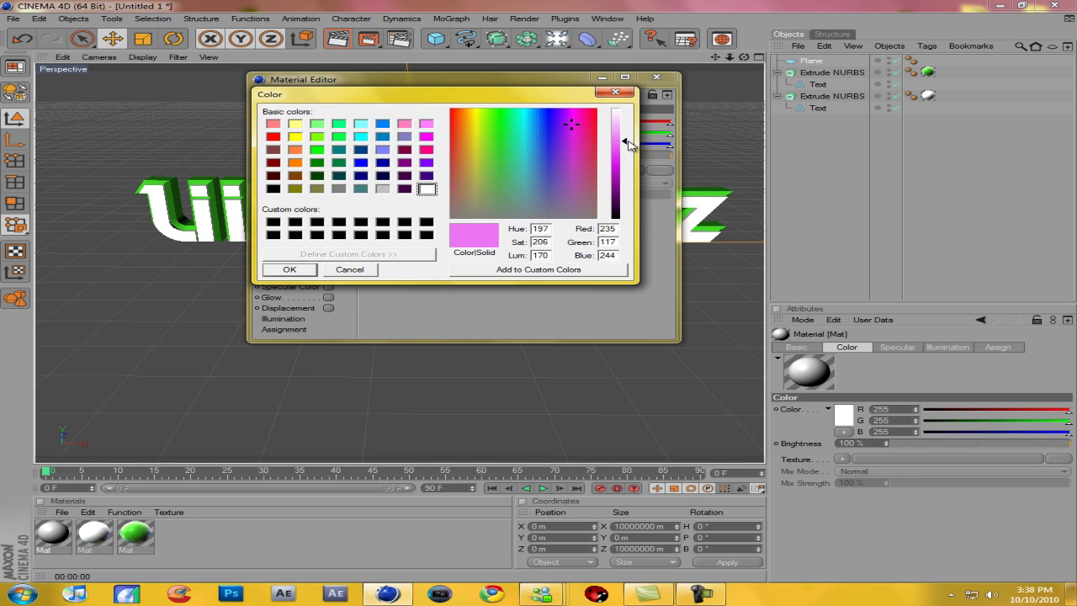
click(290, 269)
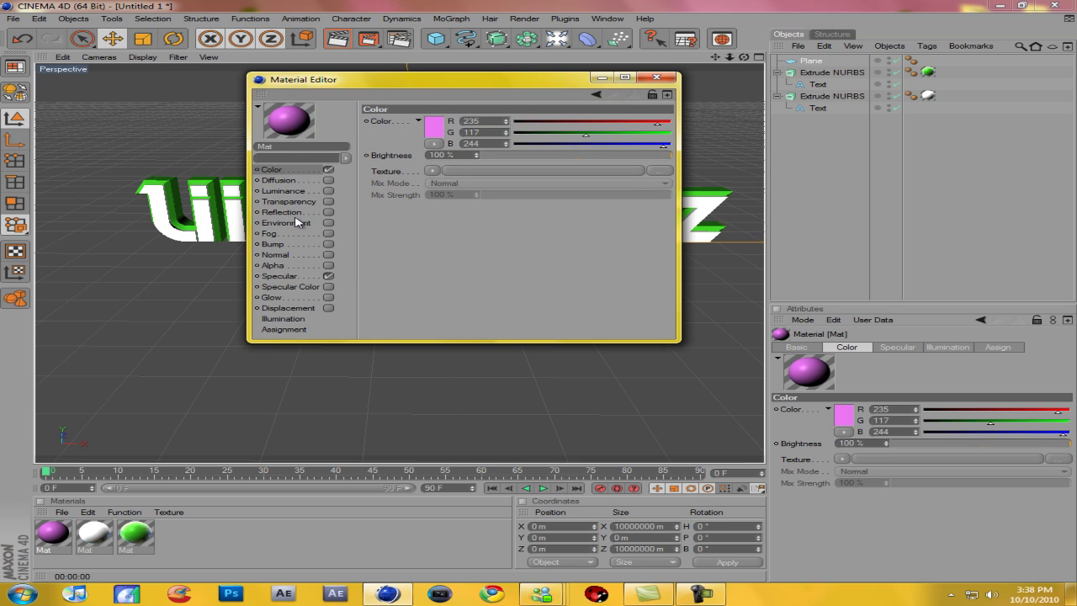
- Enable Reflection with a Fresnel texture on the pink material and close its settings
click(285, 213)
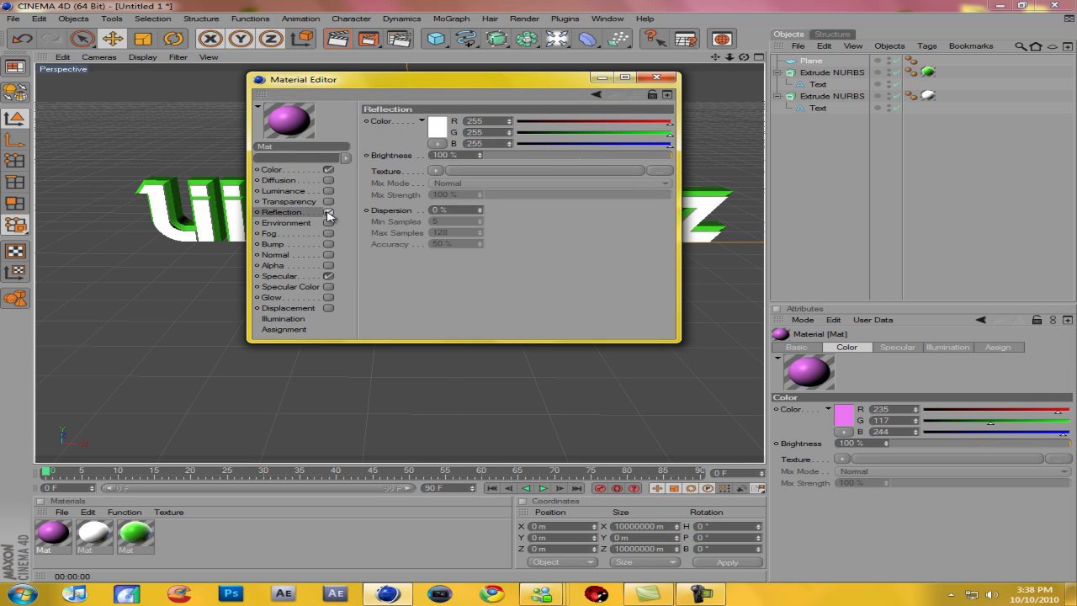
click(328, 213)
click(436, 171)
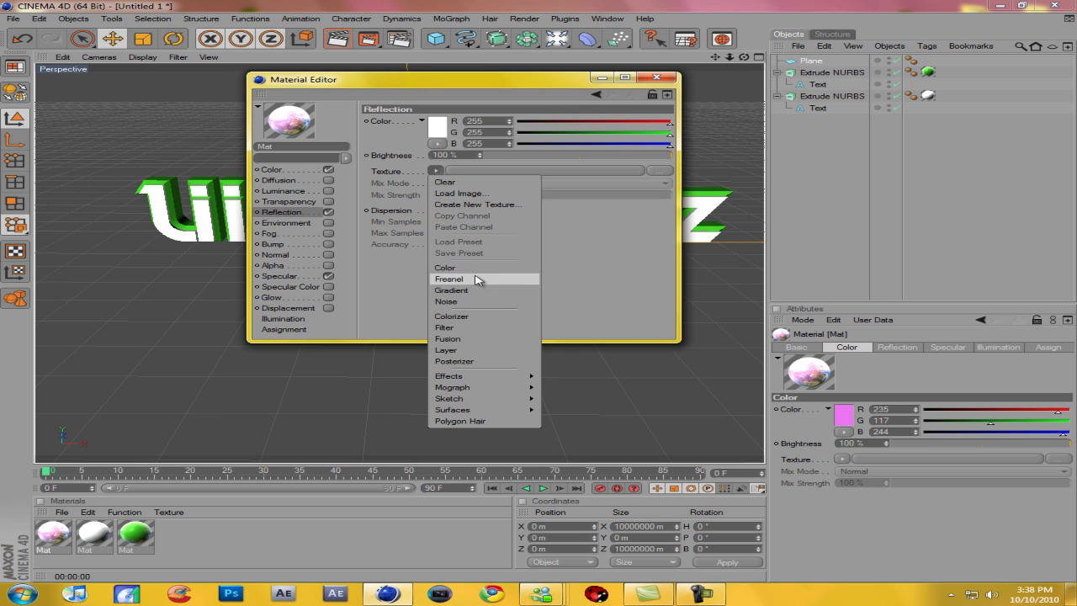
click(476, 279)
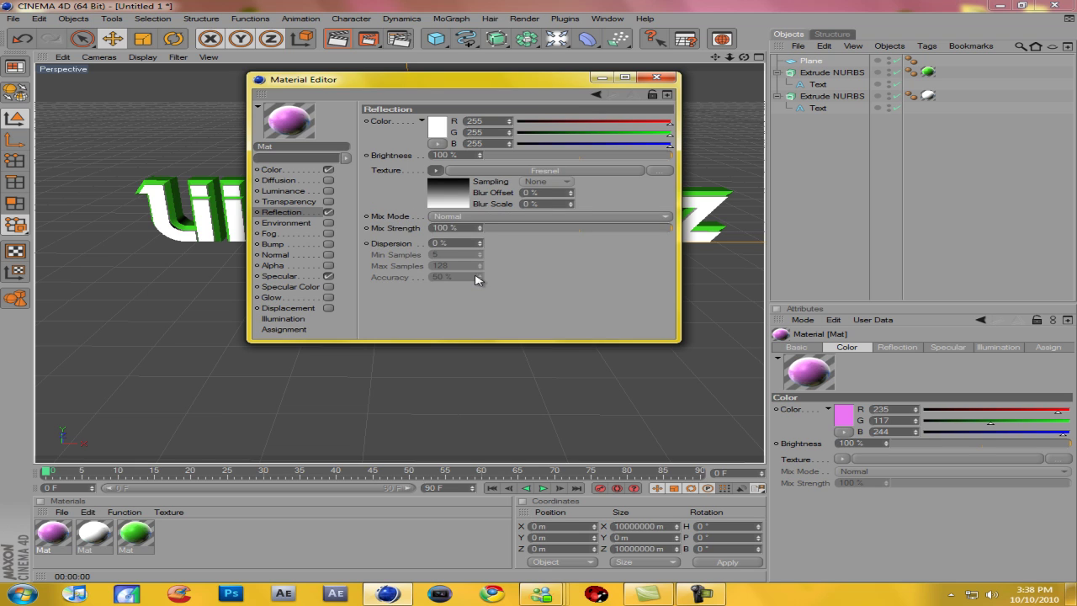
click(657, 78)
- Apply the pink material to the floor plane, render the perspective view, and clear the selection
drag(57, 540, 472, 341)
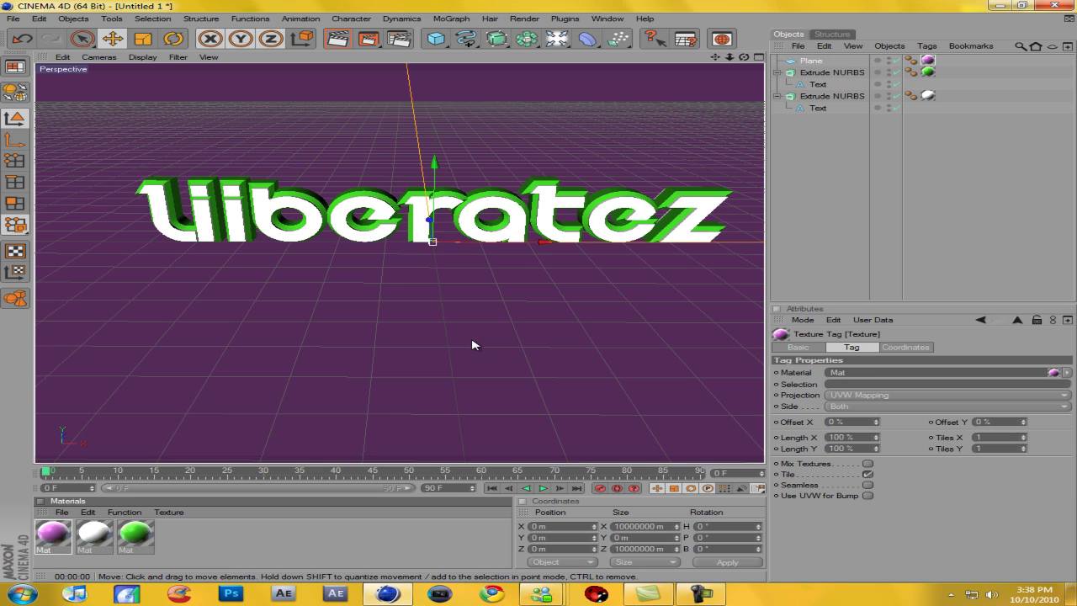
click(337, 40)
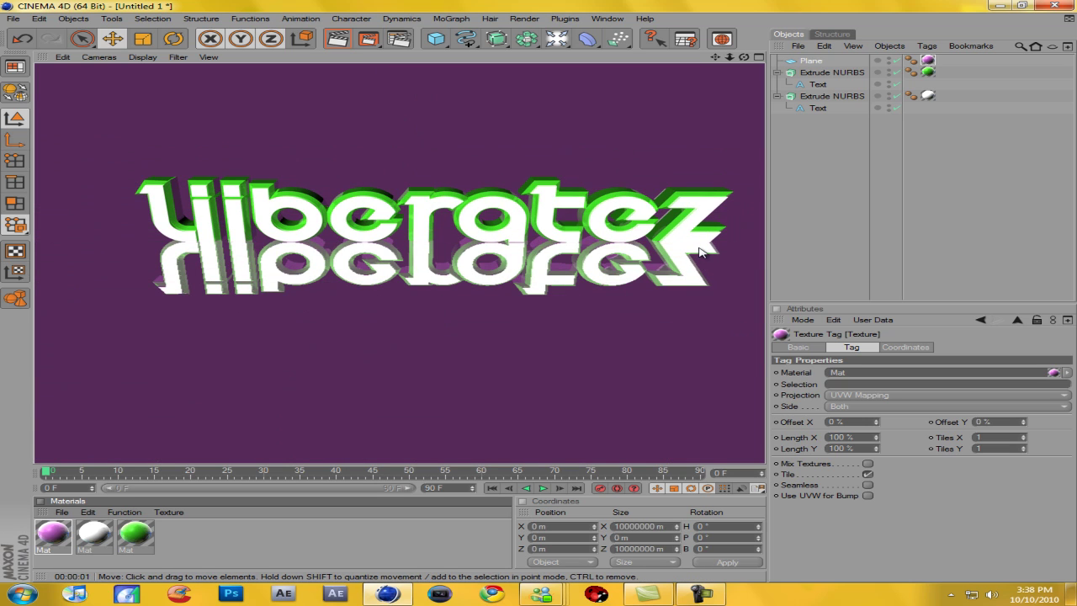
click(835, 178)
- Select both Extrude NURBS objects, raise them about 15 m along Y above the plane, and render the view
click(813, 99)
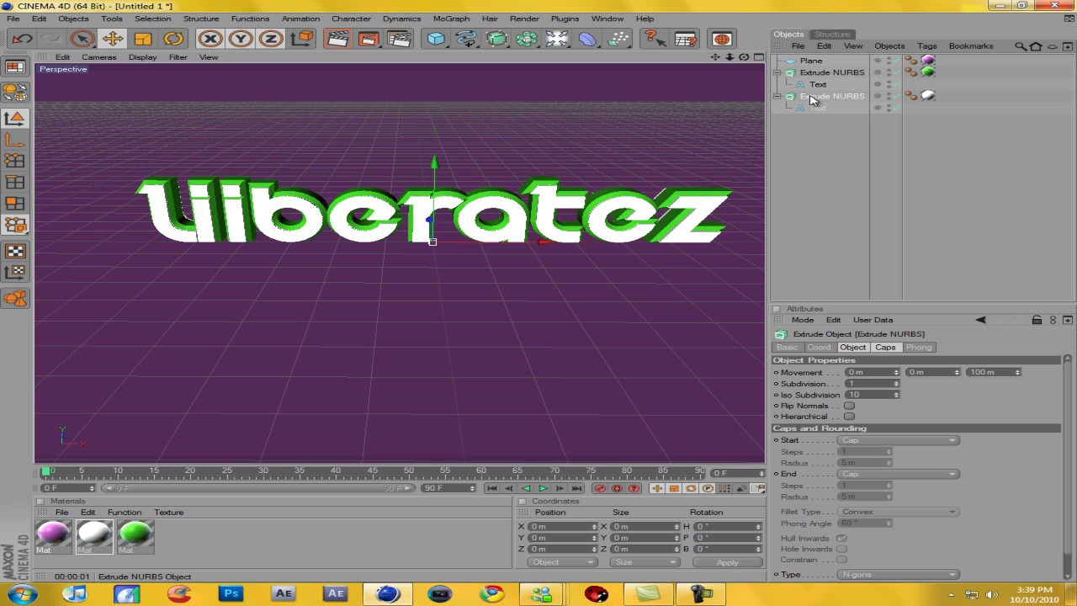
ctrl+click(827, 74)
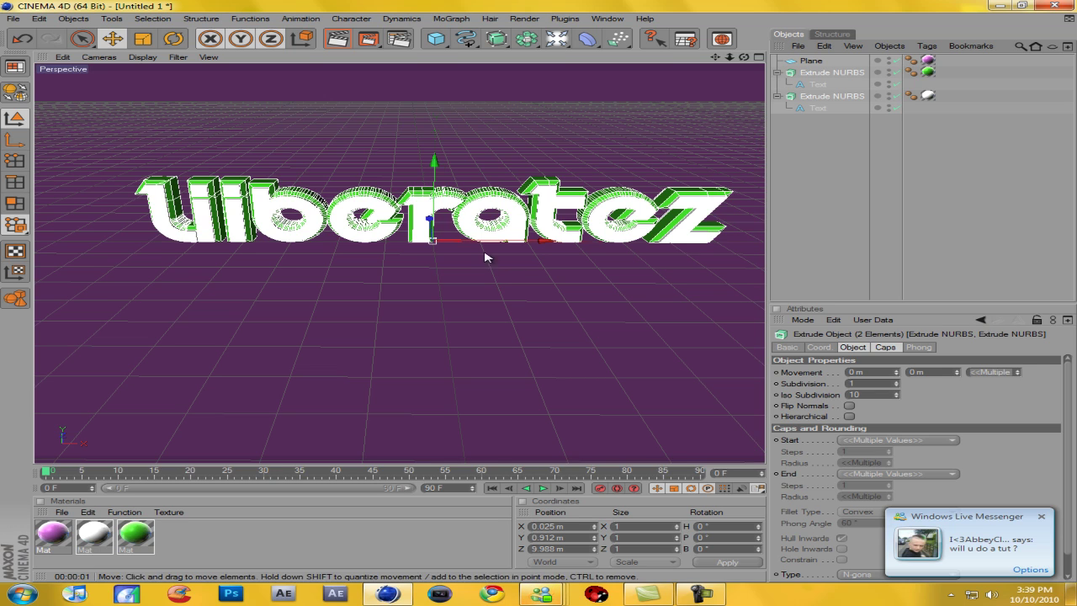
drag(437, 162, 438, 157)
drag(539, 291, 540, 294)
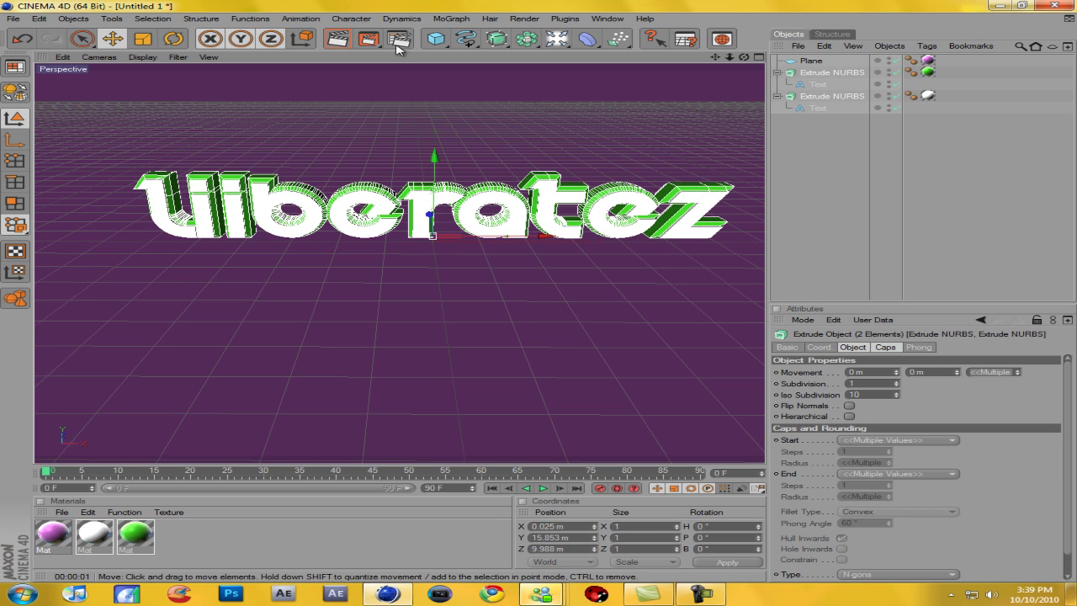
click(337, 39)
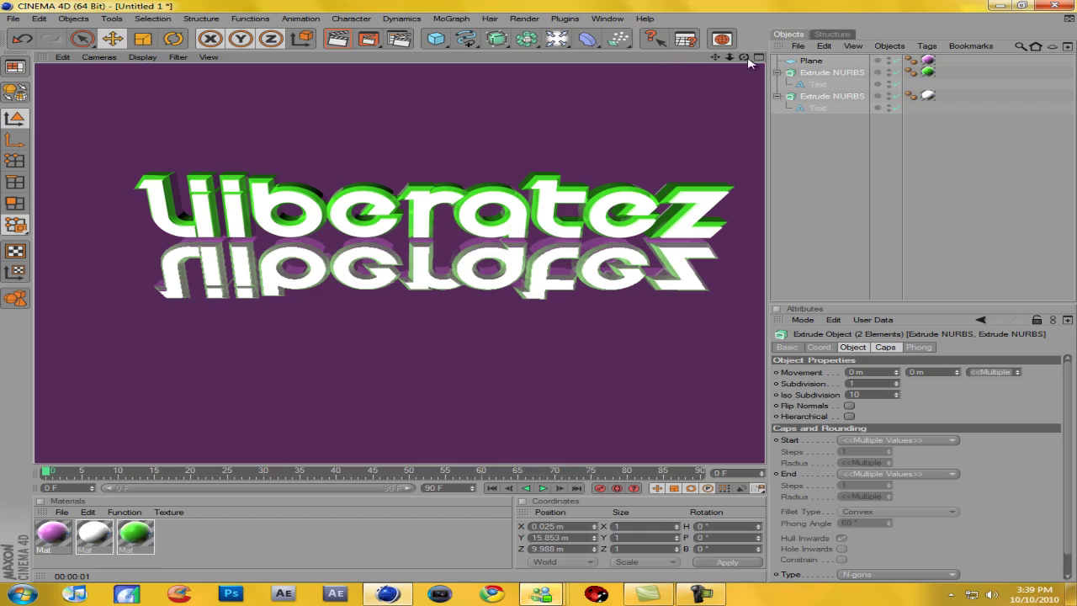
drag(743, 57, 543, 295)
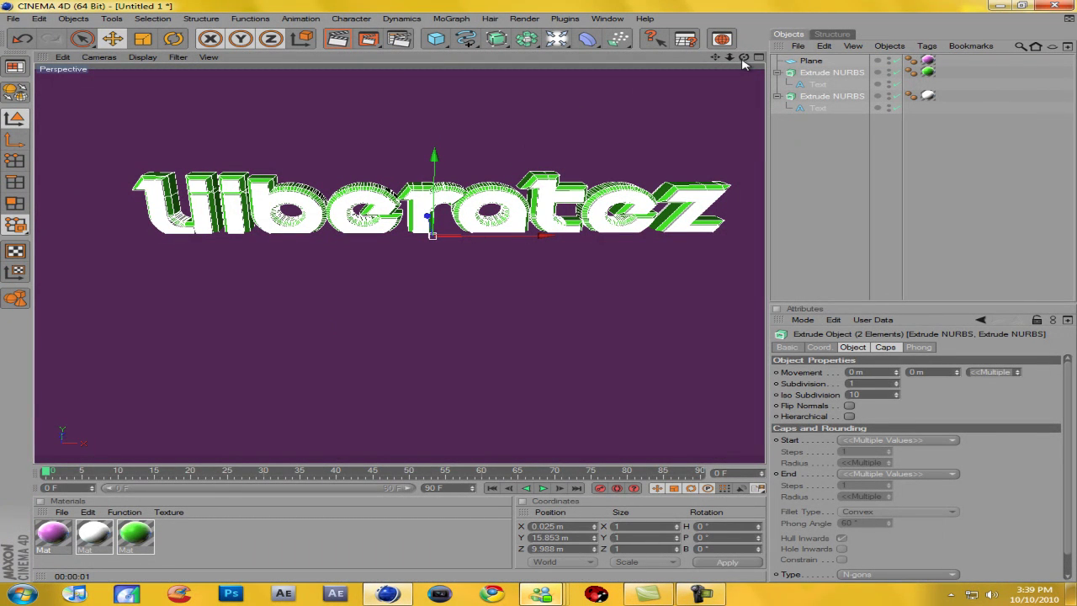
drag(744, 57, 539, 291)
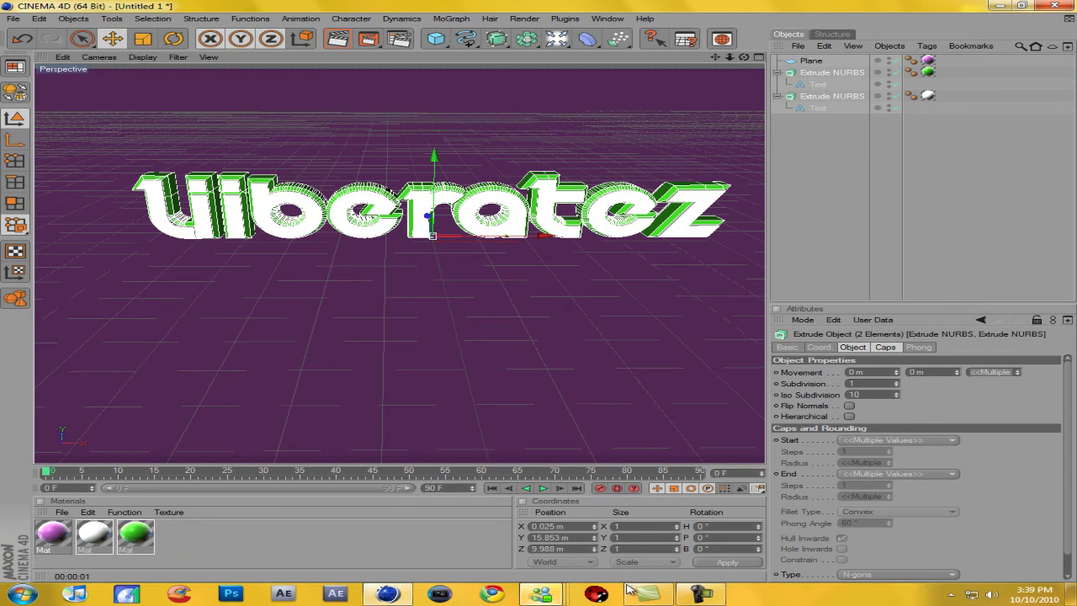
mouse_move(702, 593)
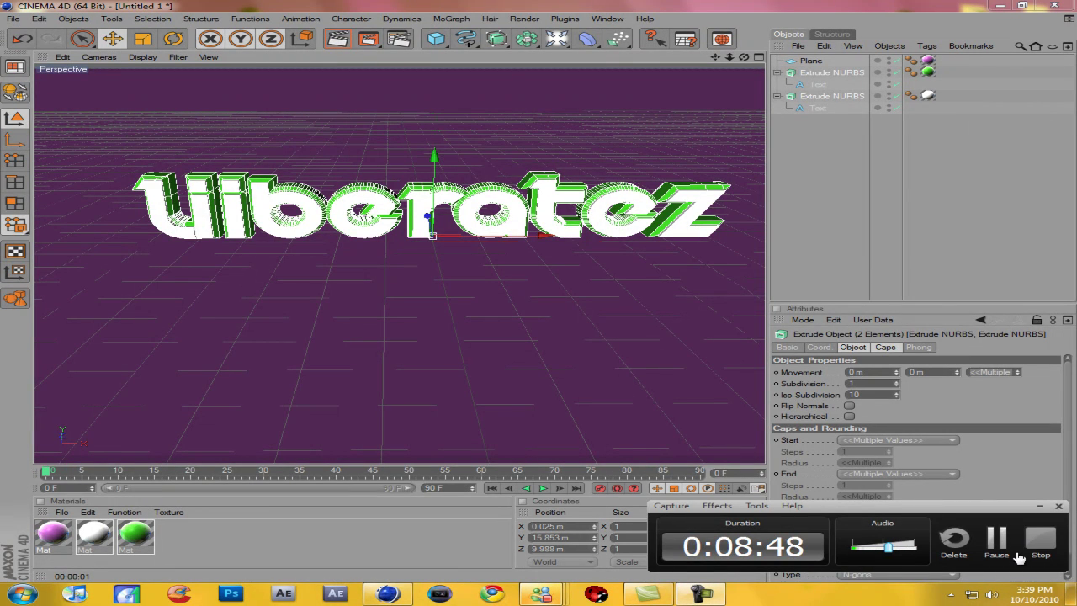